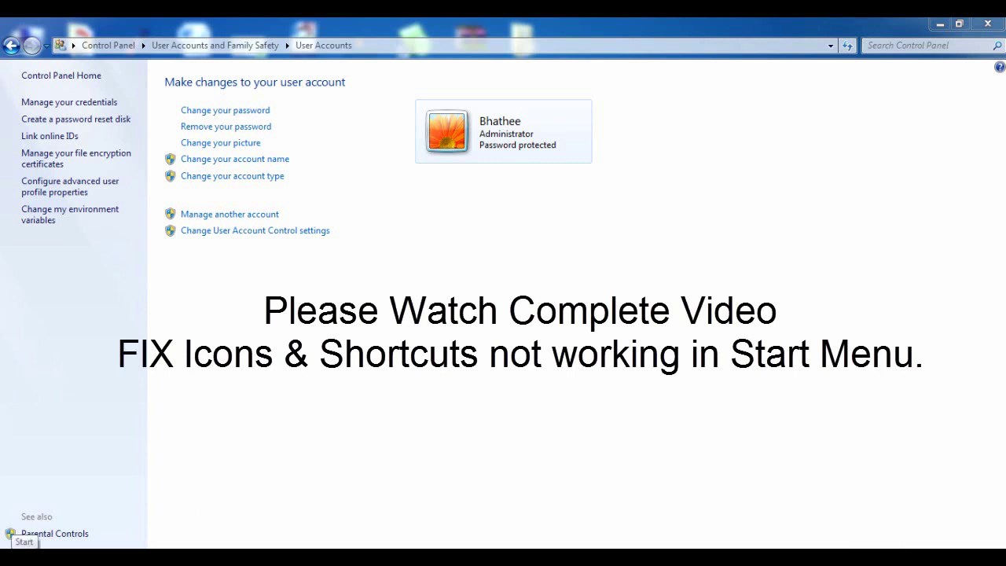
# Step: Browse the Start menu's All Programs list, then close the Start menu
pyautogui.click(11, 542)
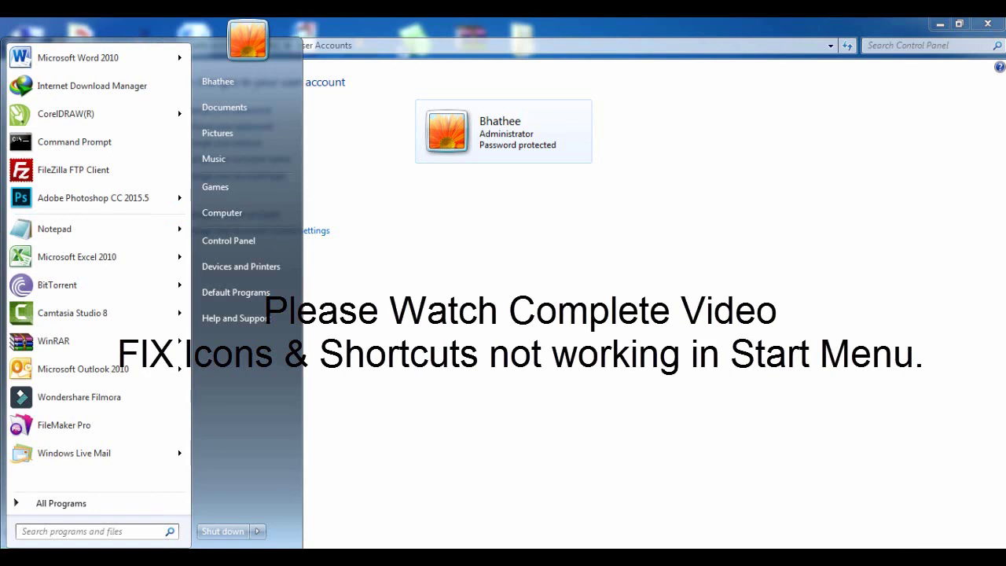
pyautogui.click(21, 507)
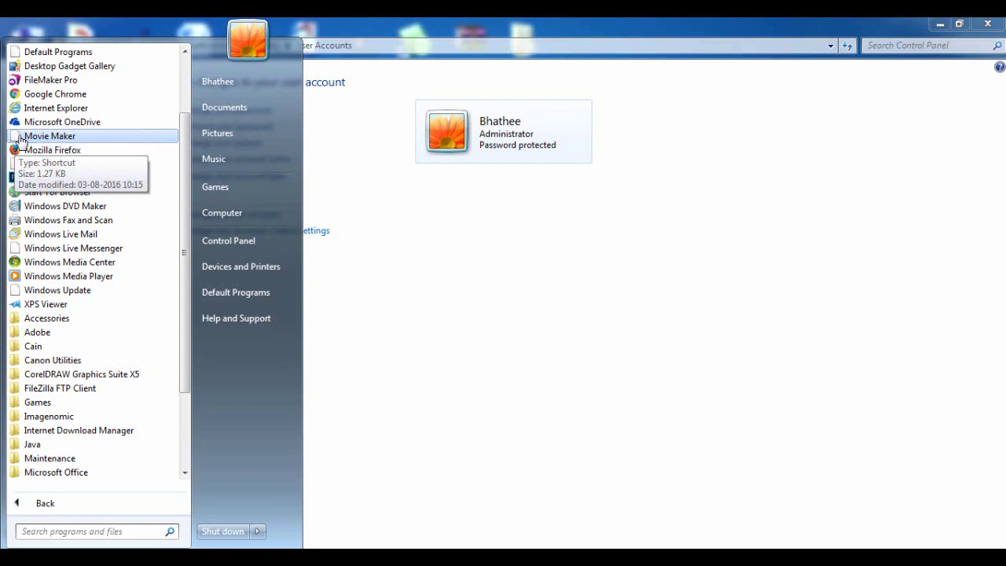
pyautogui.click(908, 446)
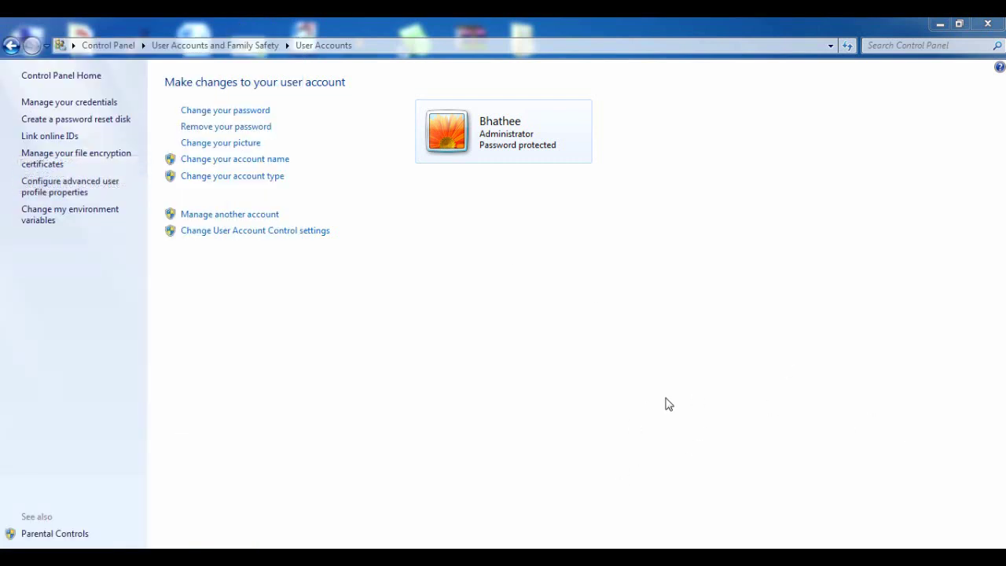
pyautogui.press('super')
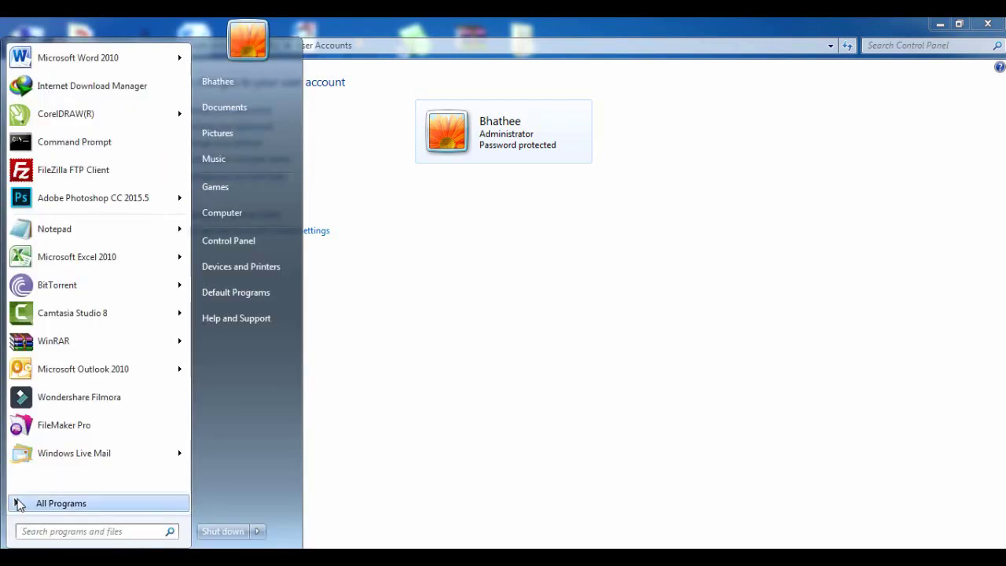
pyautogui.click(47, 503)
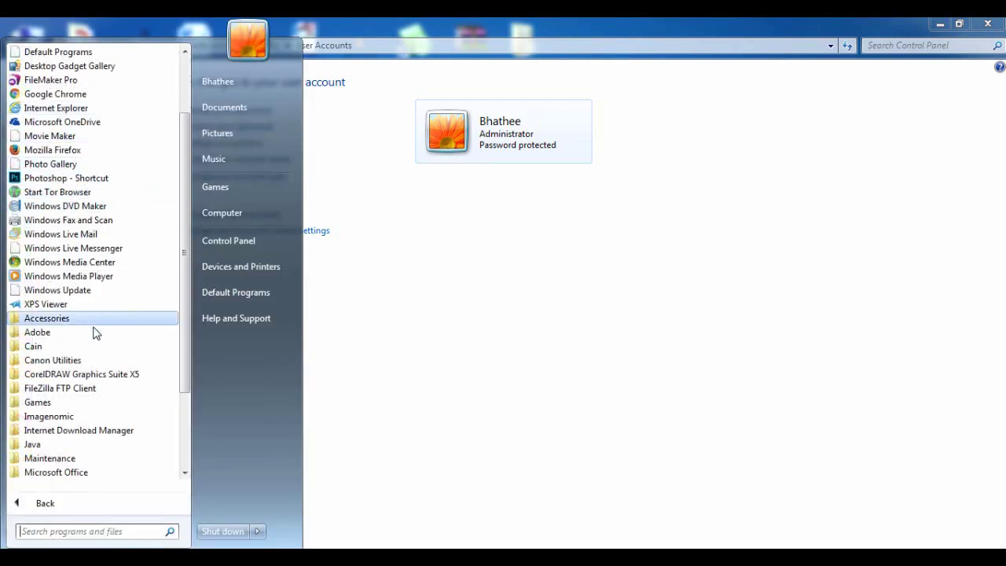
pyautogui.scroll(1, 93, 326)
pyautogui.scroll(-2, 83, 217)
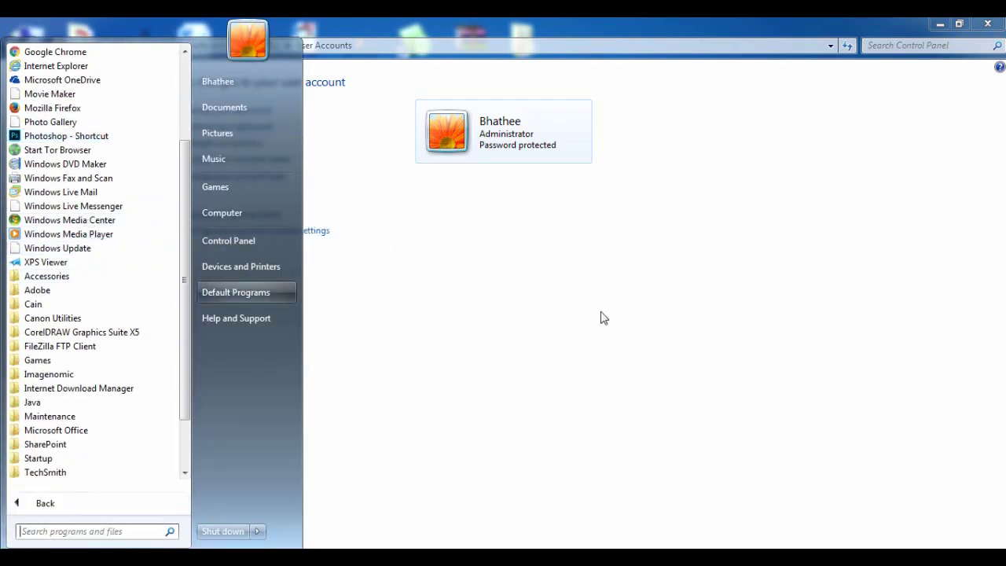
pyautogui.click(662, 317)
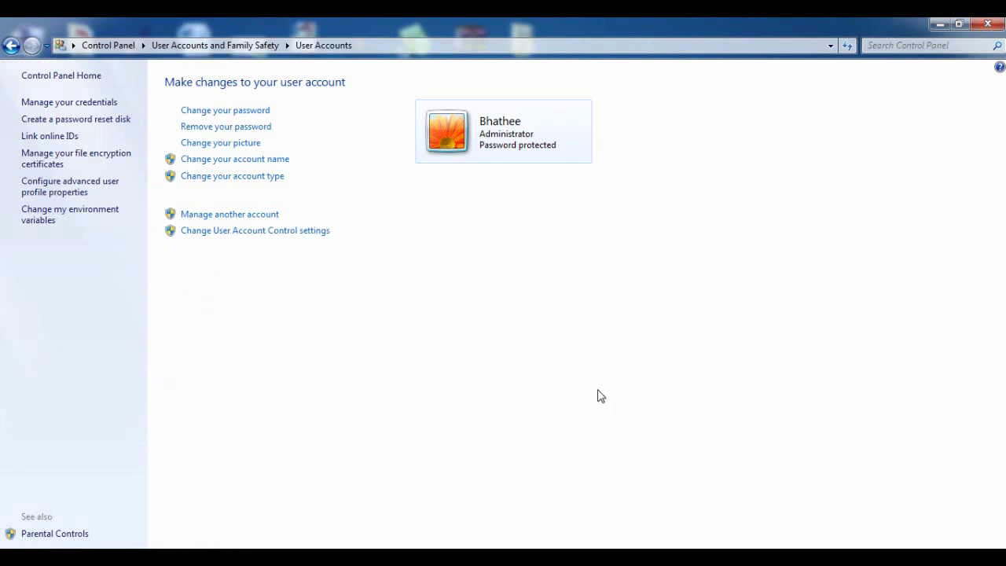
# Step: Go from Control Panel home to User Accounts and Family Safety, then User Accounts
pyautogui.click(98, 46)
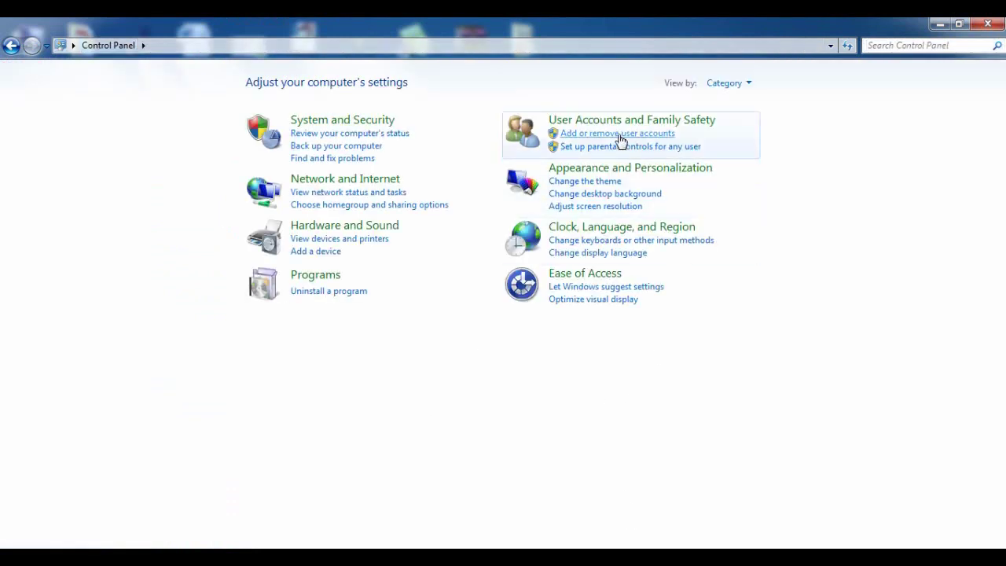
pyautogui.click(592, 128)
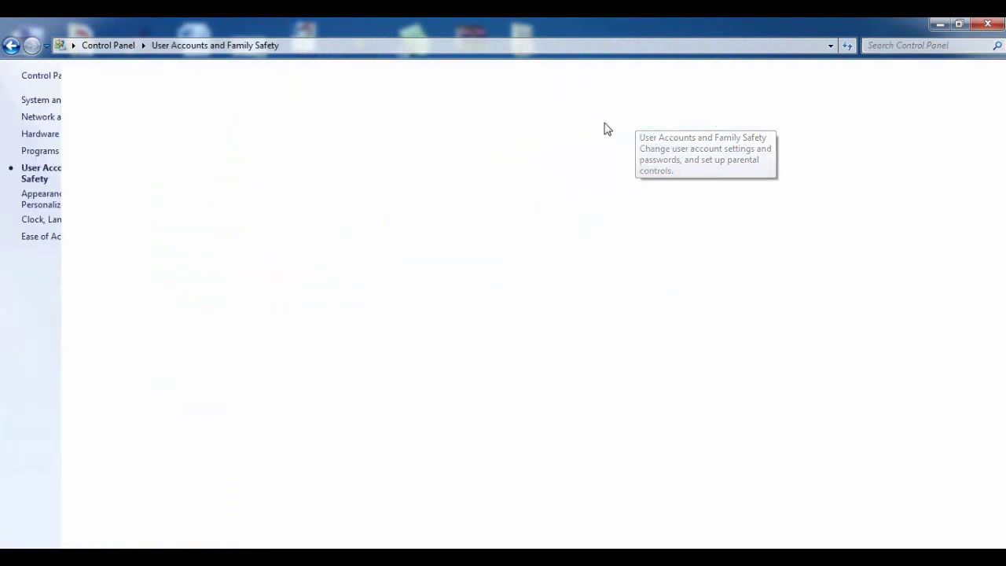
pyautogui.click(209, 84)
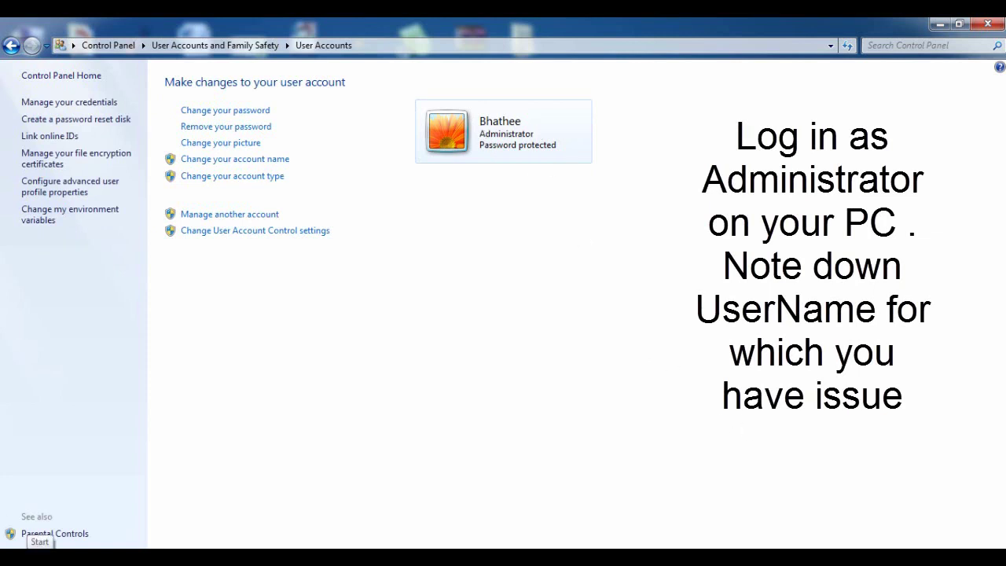
# Step: Open the Movie Maker shortcut's Properties from All Programs and show its Security tab
pyautogui.click(14, 538)
pyautogui.click(25, 507)
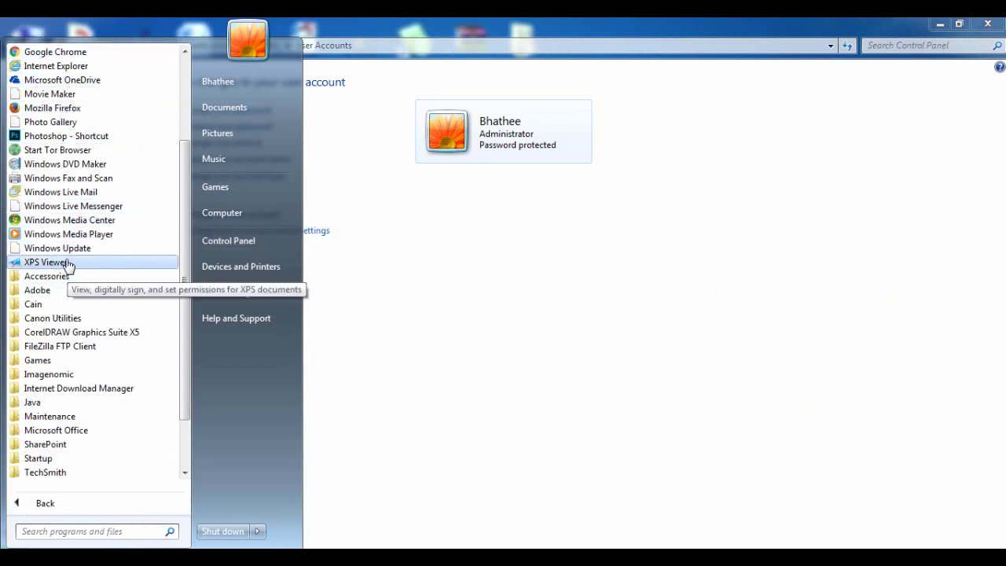
pyautogui.rightClick(49, 94)
pyautogui.click(92, 220)
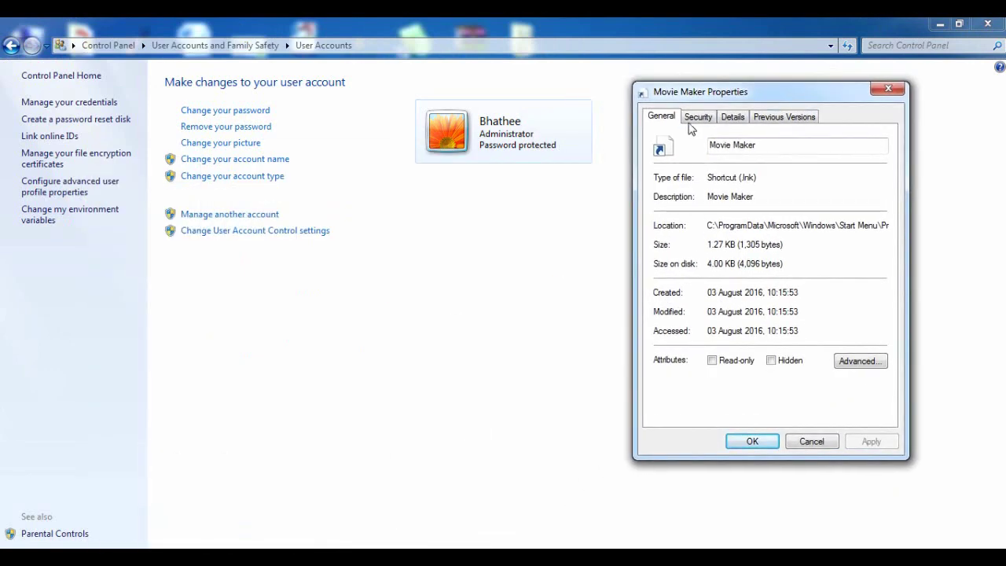
pyautogui.click(696, 117)
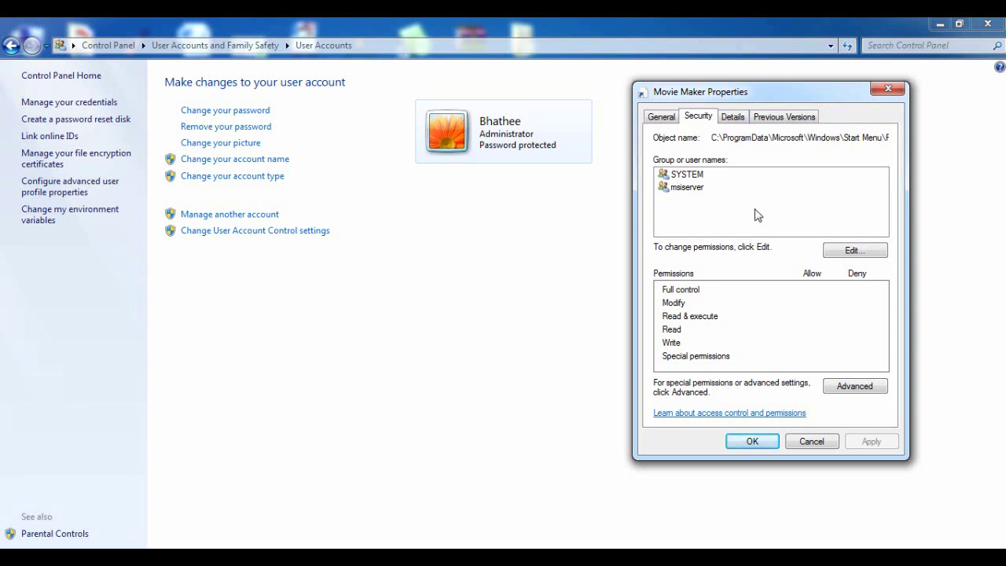
pyautogui.click(686, 176)
pyautogui.click(691, 188)
pyautogui.click(693, 175)
pyautogui.click(693, 189)
pyautogui.click(692, 176)
pyautogui.click(692, 189)
pyautogui.click(744, 221)
pyautogui.press('super')
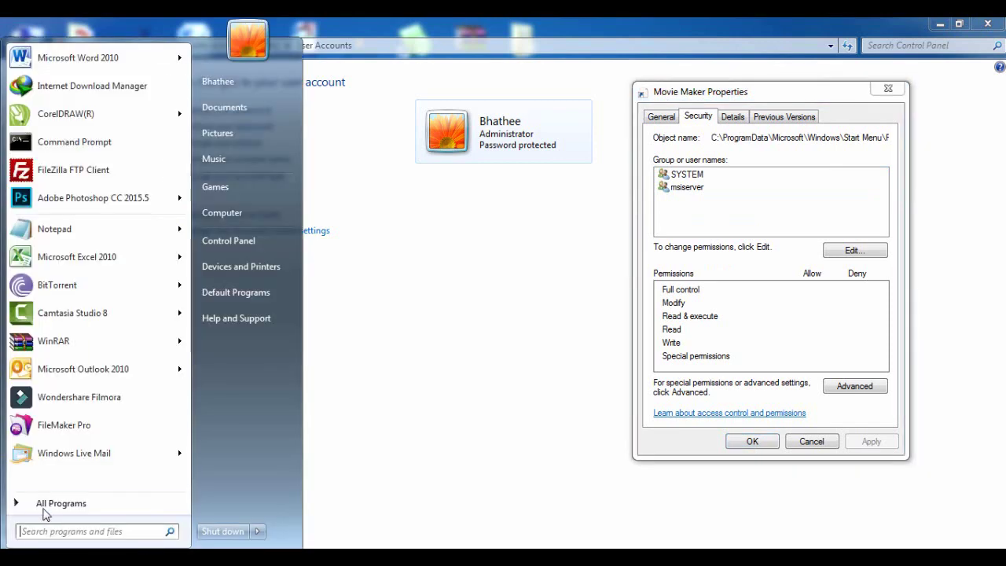
pyautogui.click(45, 509)
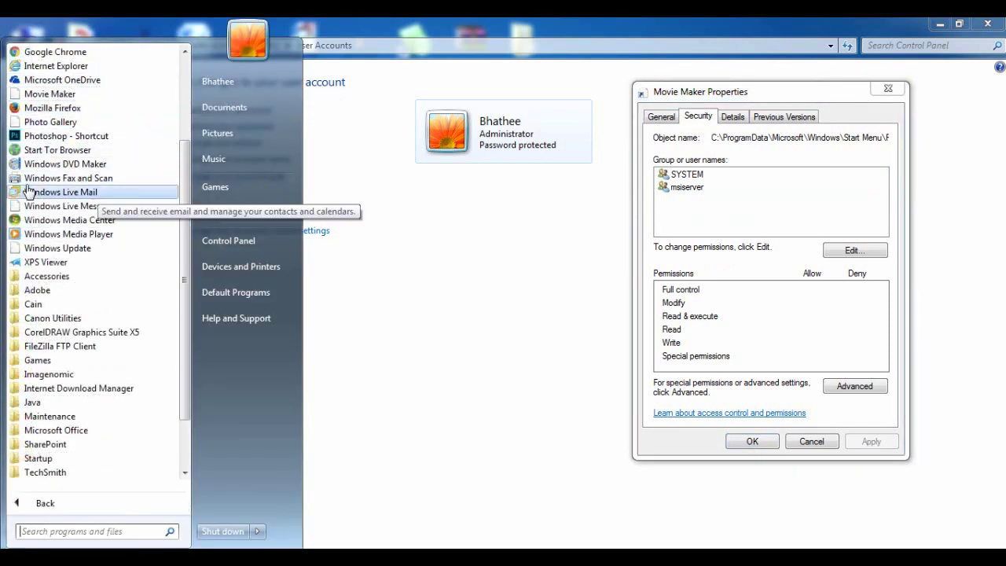
pyautogui.click(546, 288)
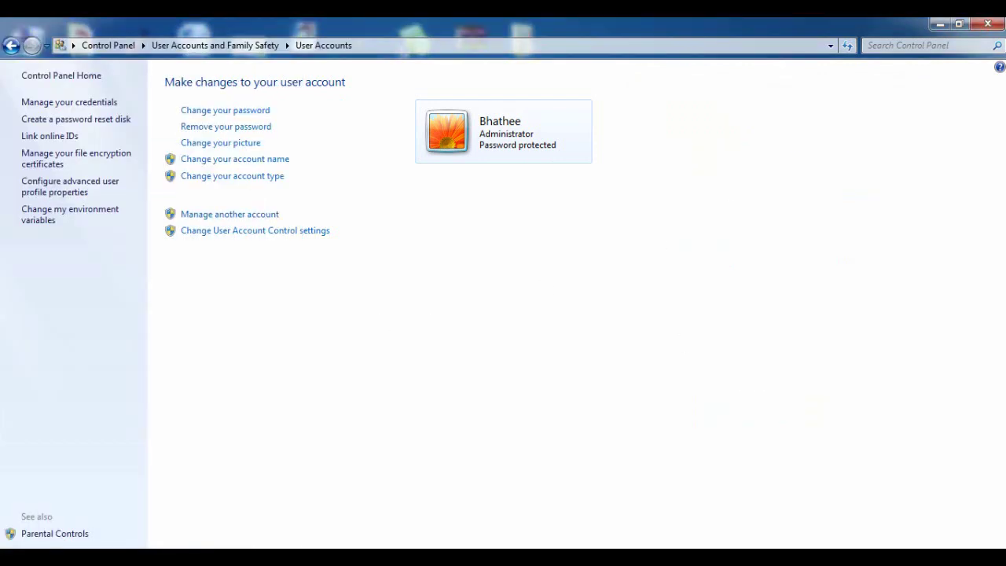
pyautogui.click(537, 445)
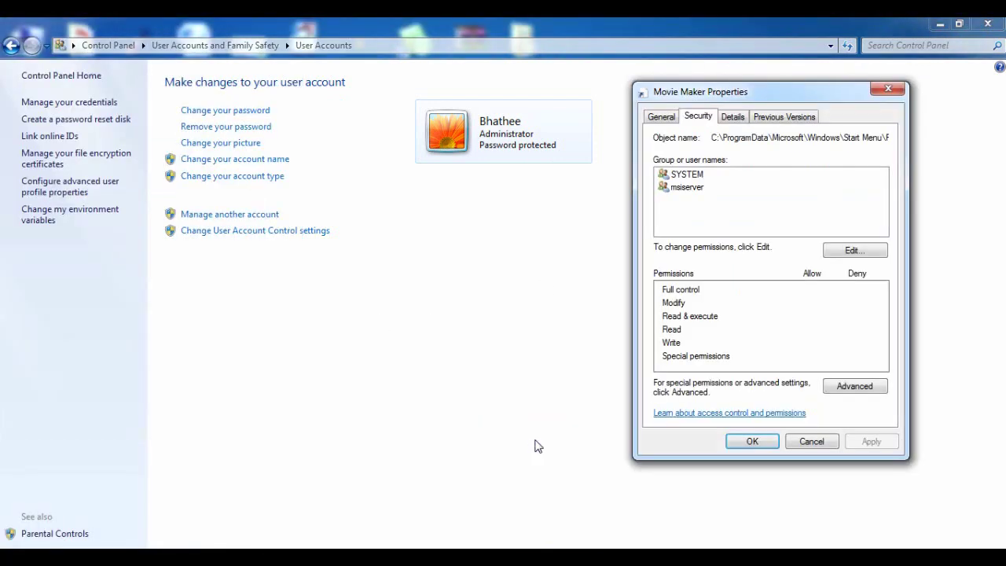
# Step: In the permissions editor, add the current user account by name and select its entry
pyautogui.click(858, 251)
pyautogui.moveTo(775, 152); pyautogui.dragTo(310, 152)
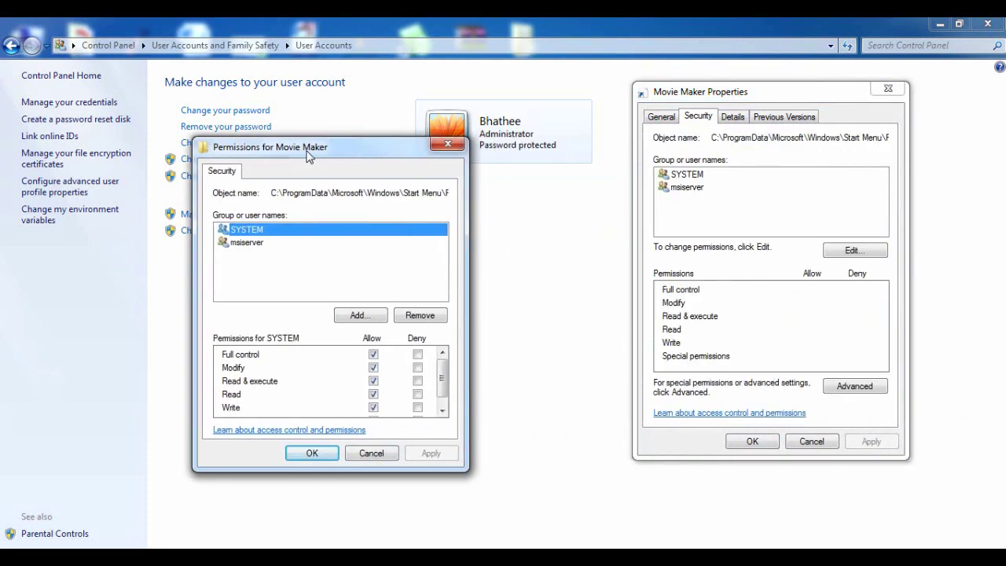
pyautogui.click(284, 268)
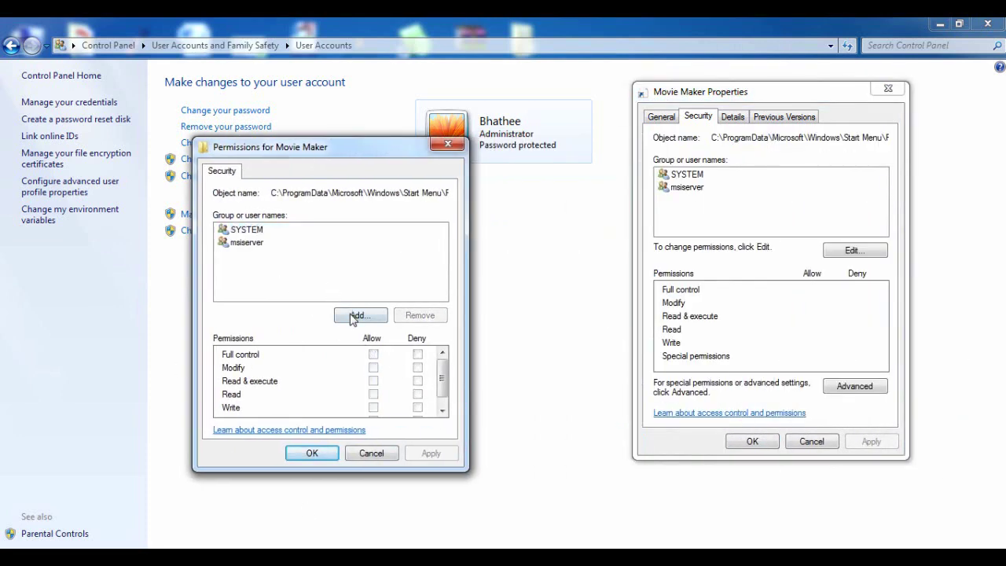
pyautogui.click(353, 316)
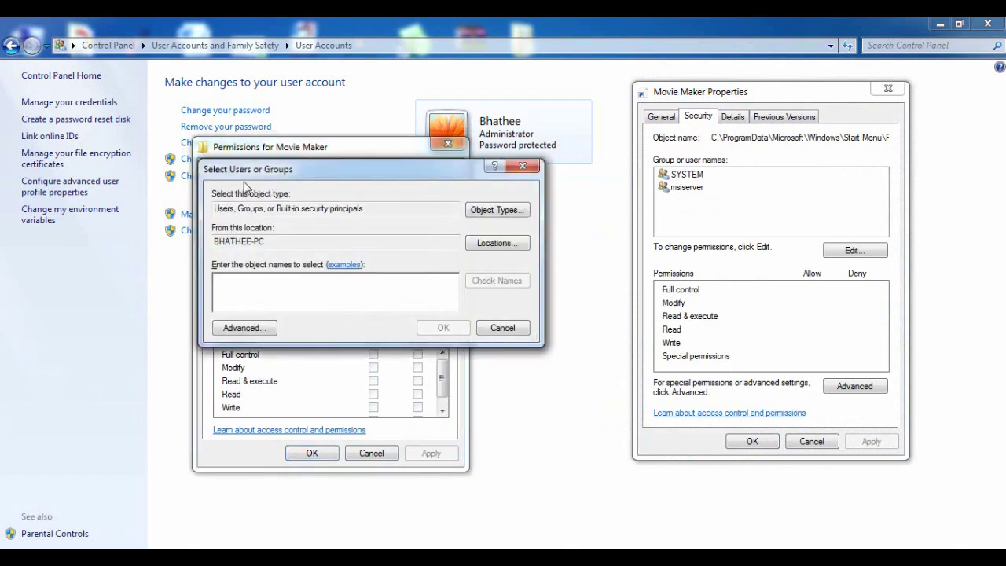
pyautogui.moveTo(330, 174); pyautogui.dragTo(661, 194)
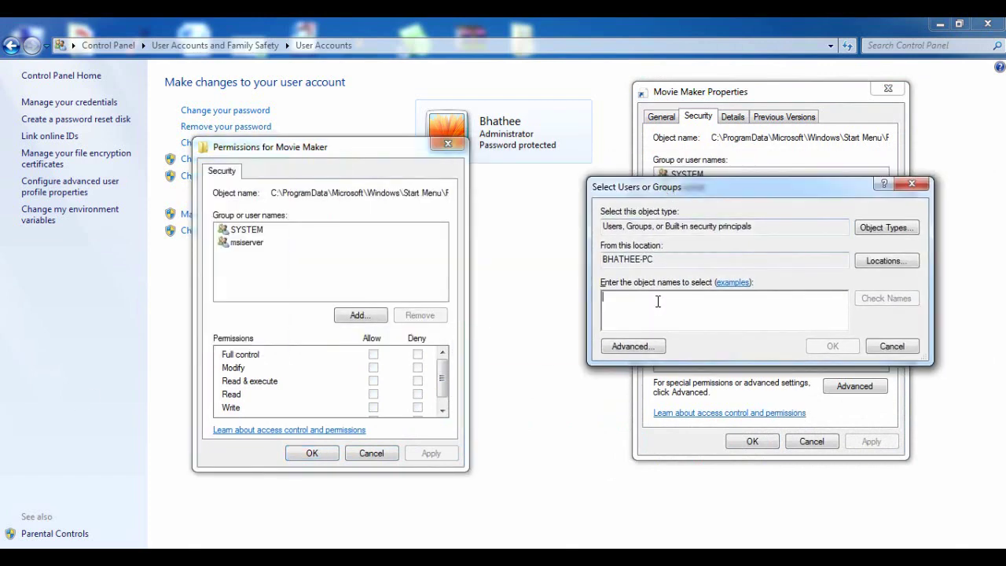
pyautogui.write('Bhathee')
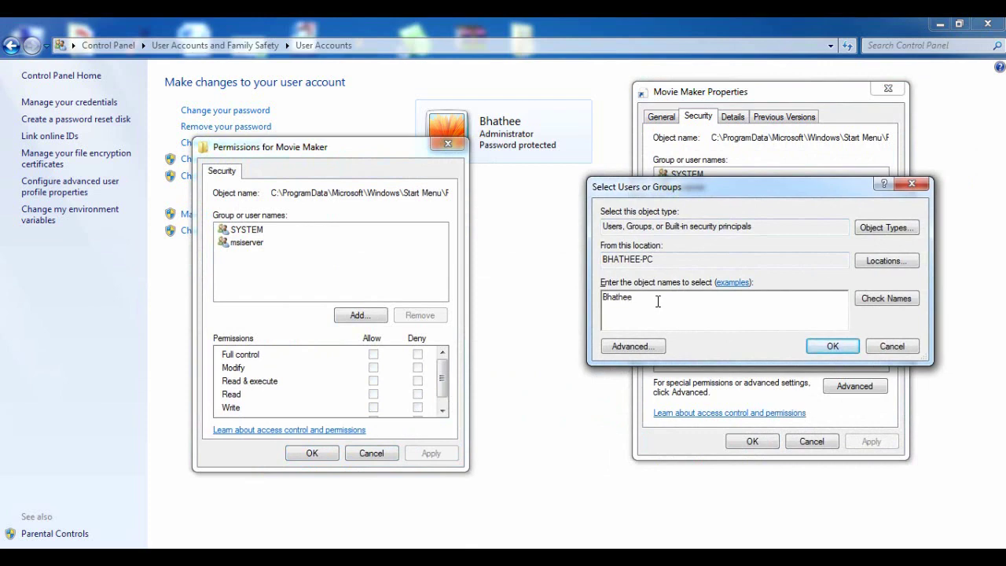
pyautogui.click(831, 346)
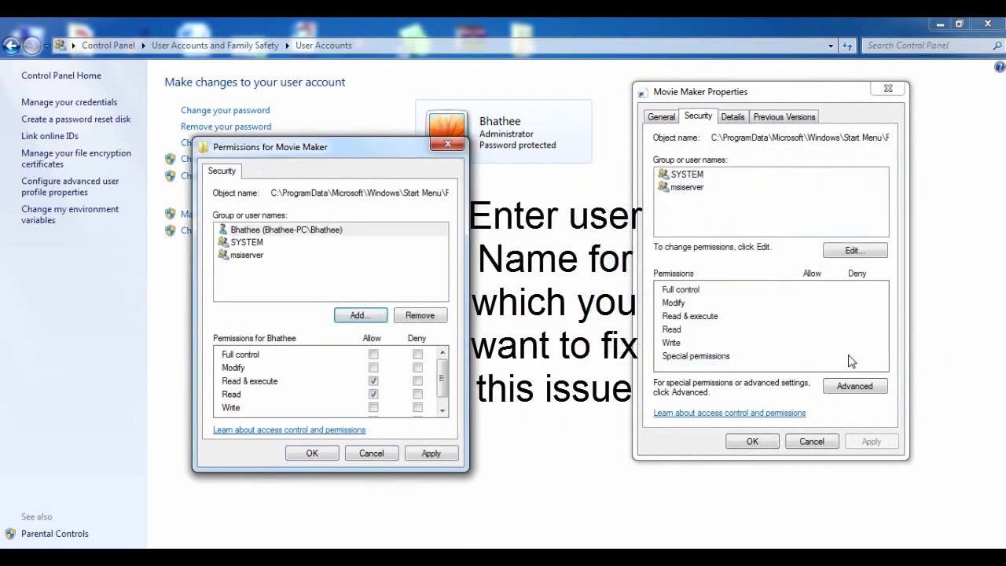
pyautogui.moveTo(276, 149); pyautogui.dragTo(338, 166)
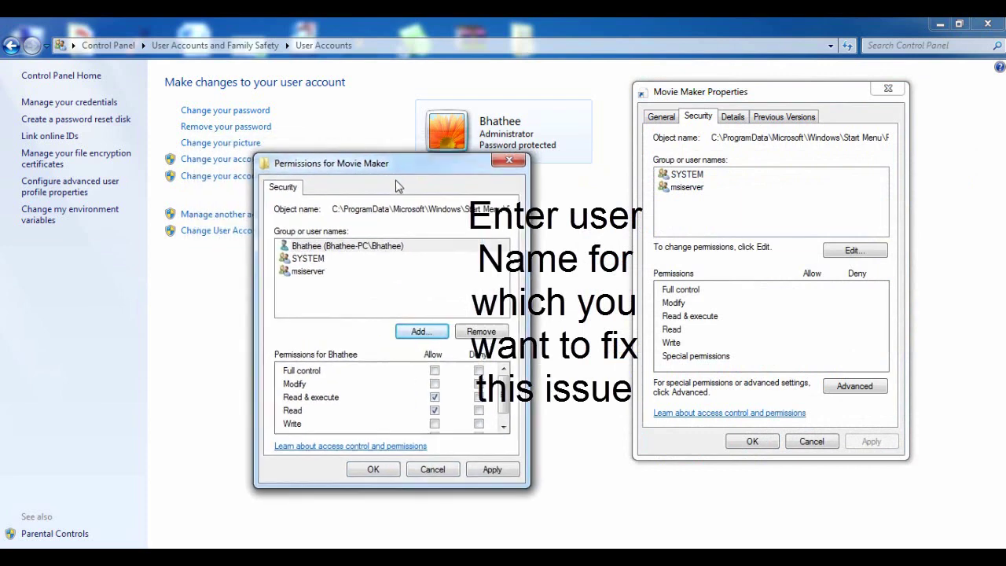
pyautogui.moveTo(397, 185); pyautogui.dragTo(468, 206)
pyautogui.click(427, 267)
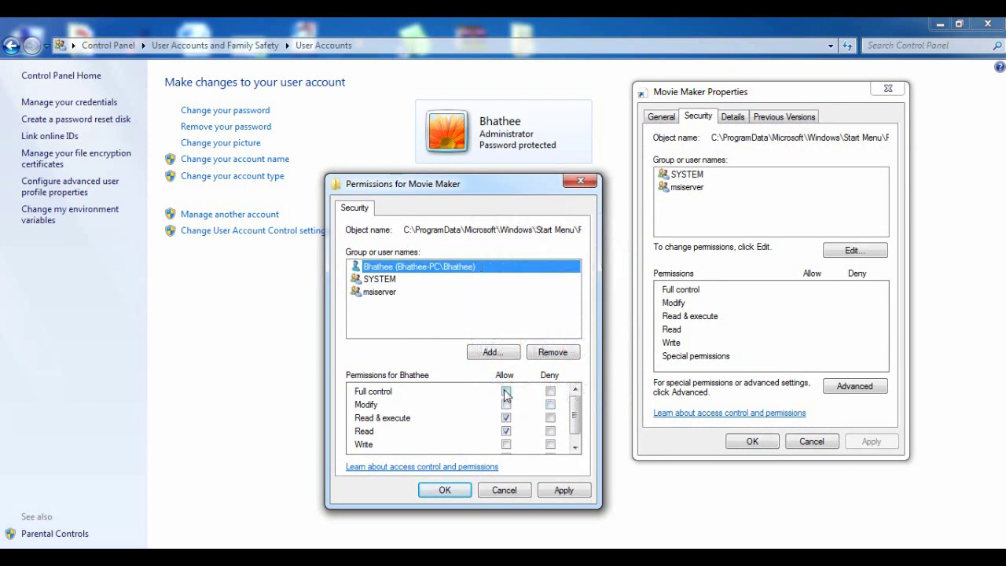
# Step: Allow Full control for the user account, apply it, and close the permissions editor
pyautogui.click(506, 392)
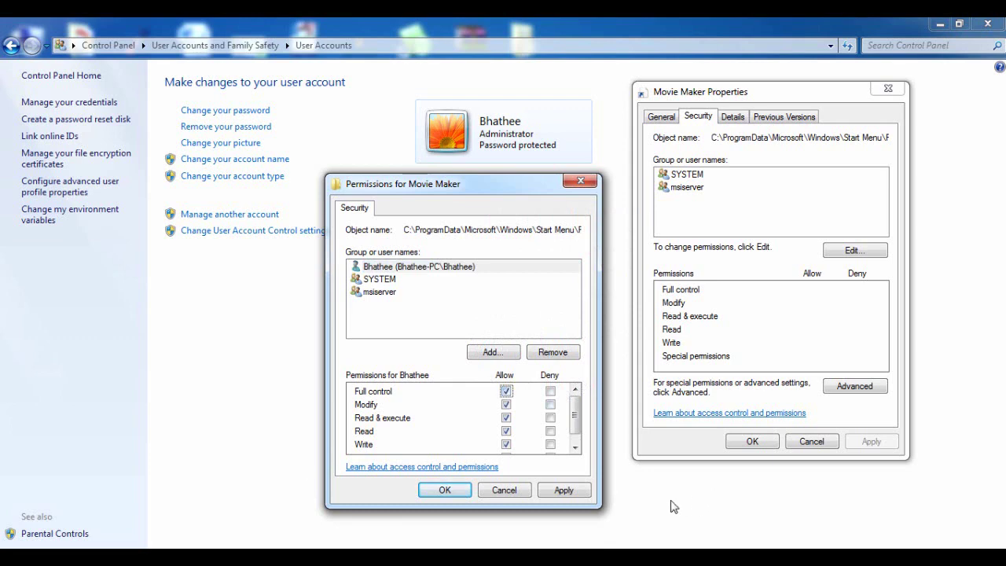
pyautogui.click(564, 490)
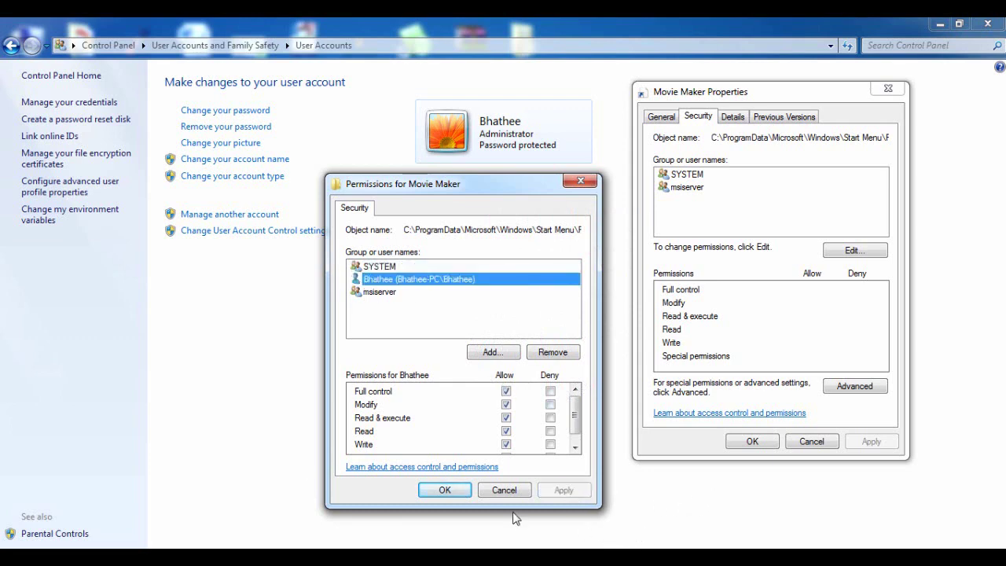
pyautogui.click(444, 490)
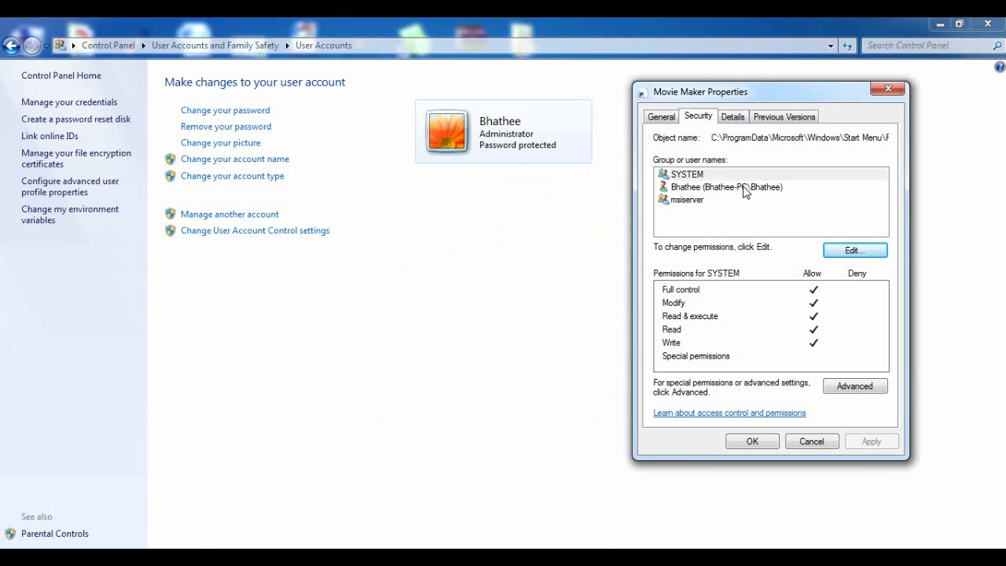
# Step: Check the user account, SYSTEM and msiserver entries to confirm the user has Full control
pyautogui.click(697, 190)
pyautogui.click(697, 180)
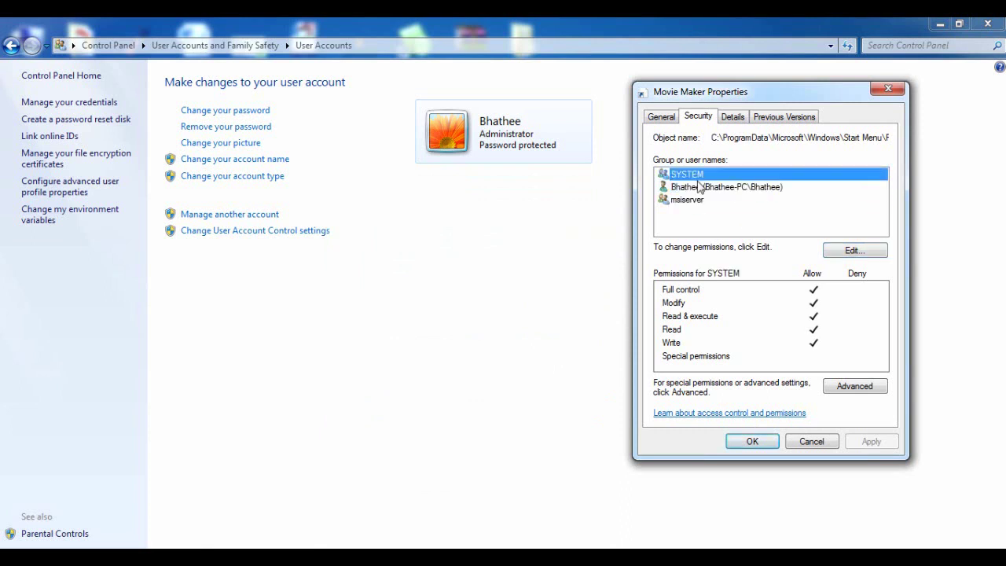
pyautogui.click(715, 187)
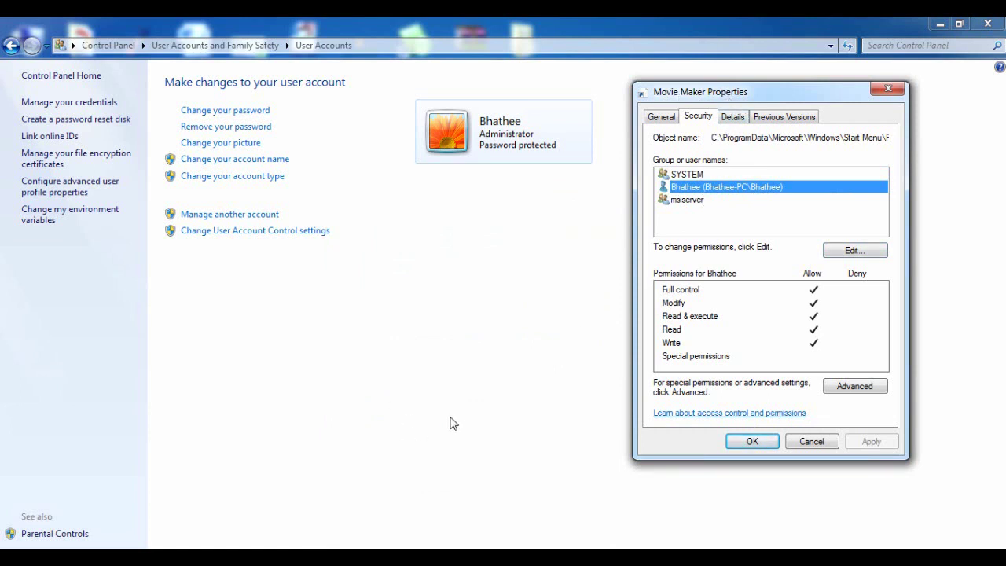
pyautogui.click(763, 202)
pyautogui.click(723, 190)
# Step: Bring up the Start menu's All Programs list, then close the Start menu
pyautogui.press('super')
pyautogui.click(47, 502)
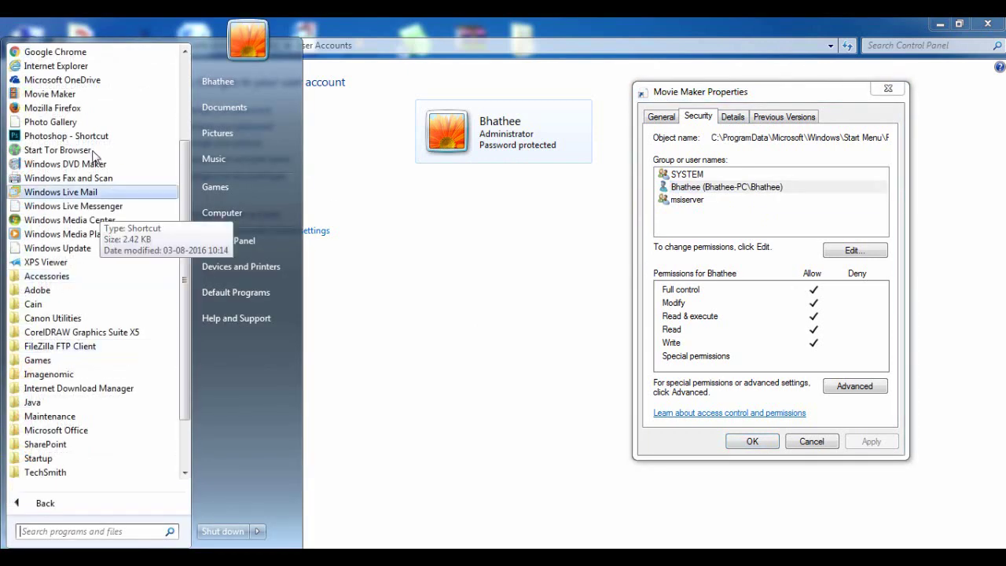
pyautogui.click(573, 407)
# Step: Bring Movie Maker Properties to the front and close it with OK
pyautogui.moveTo(464, 543)
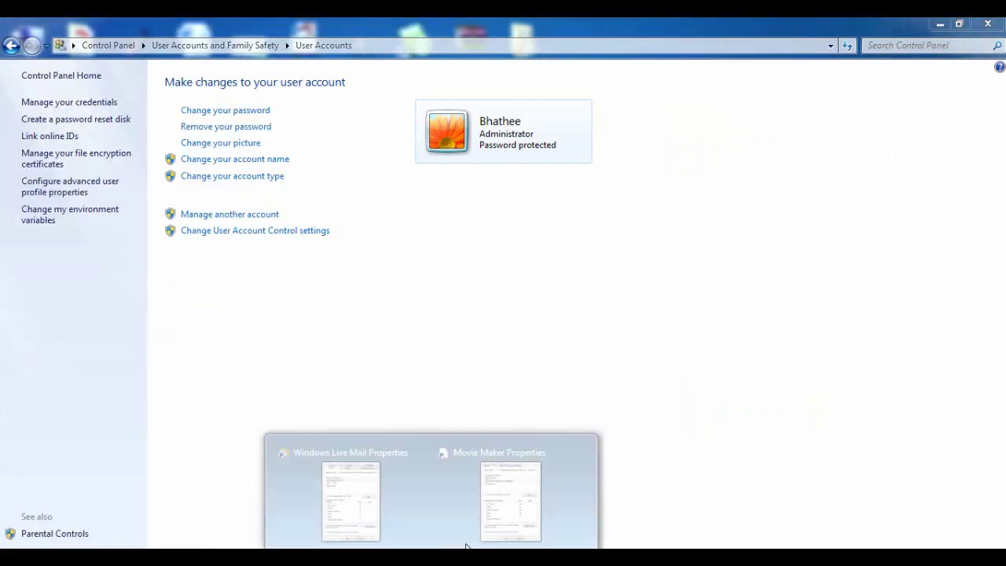
pyautogui.click(502, 445)
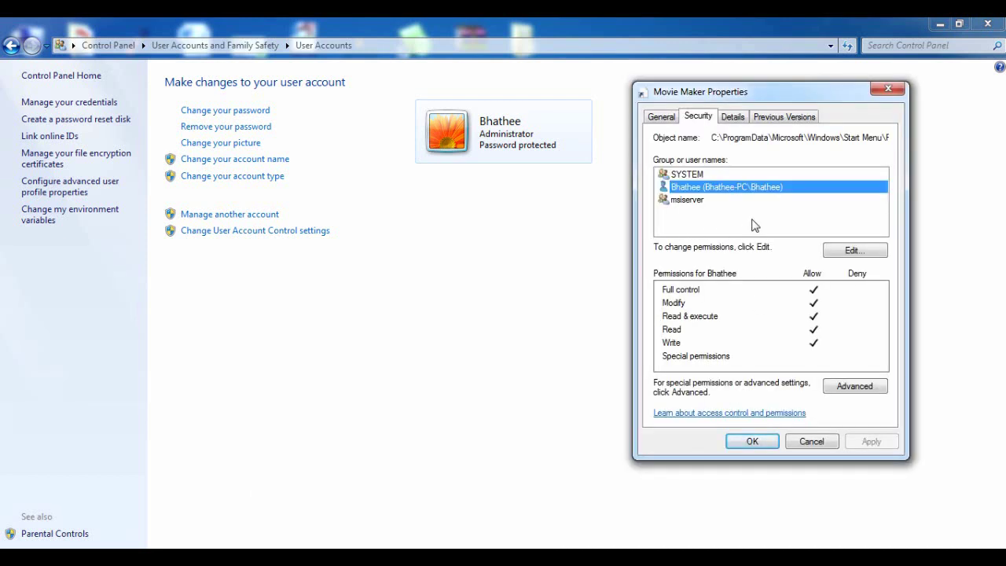
pyautogui.click(751, 441)
# Step: Launch Movie Maker from All Programs, then close its window once it opens
pyautogui.click(17, 555)
pyautogui.click(48, 504)
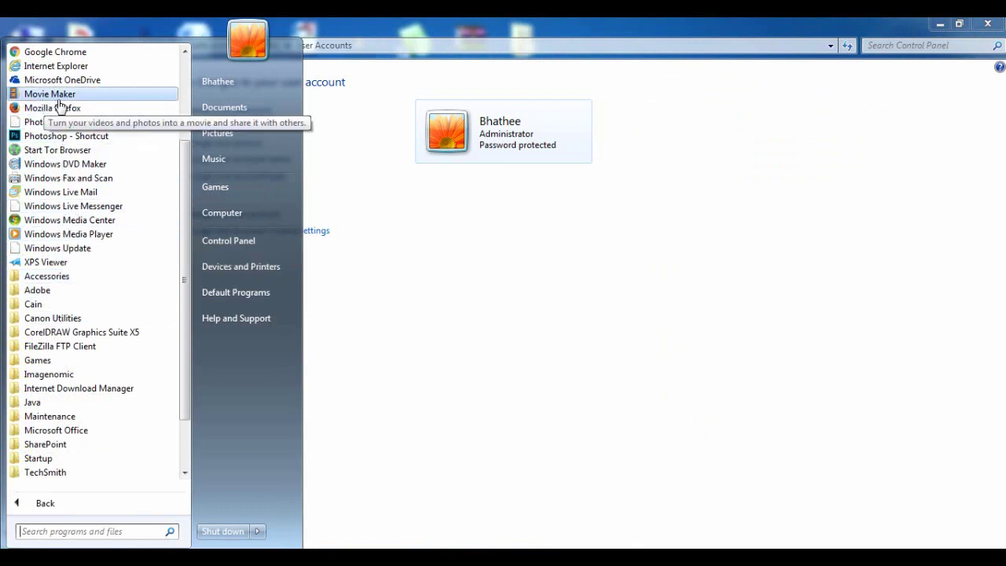
pyautogui.press('Escape')
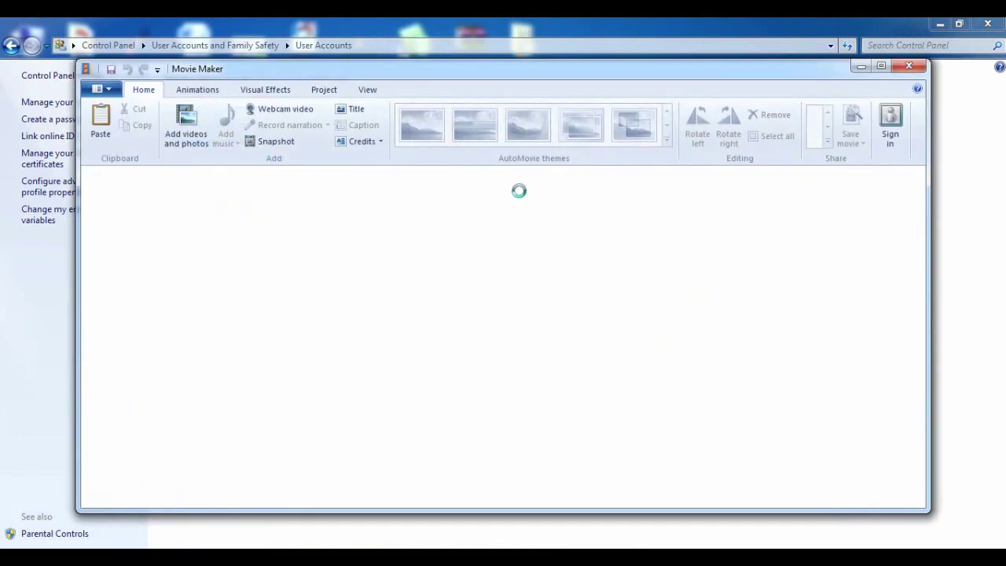
pyautogui.click(910, 66)
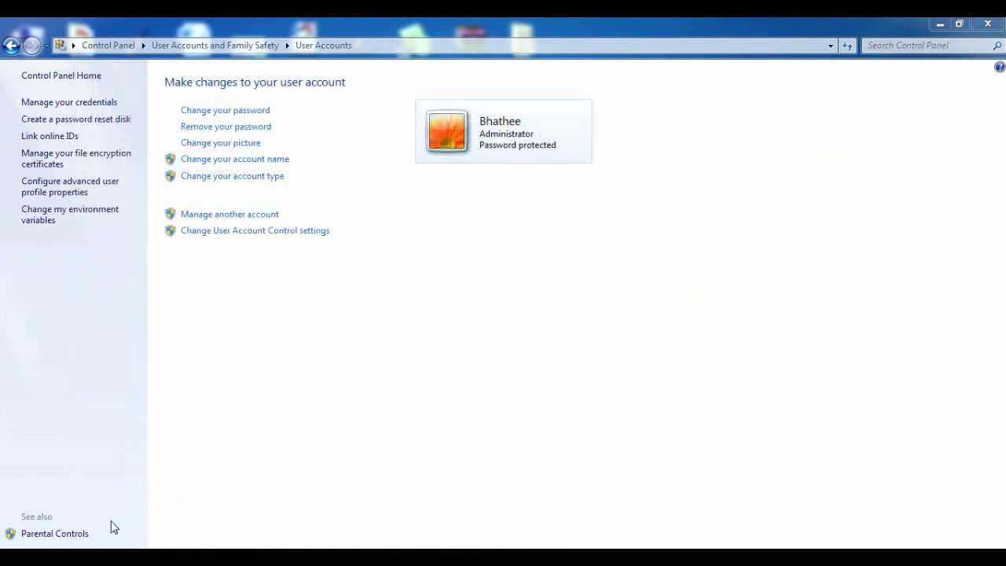
# Step: Open the Photo Gallery shortcut's Properties, go to Security, and start editing its permissions
pyautogui.press('super')
pyautogui.click(94, 509)
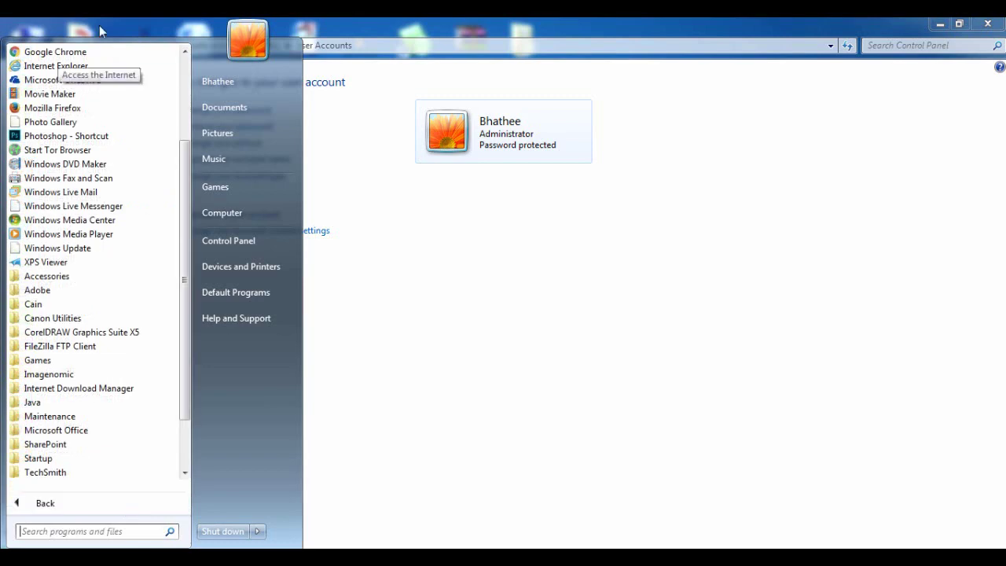
pyautogui.rightClick(54, 126)
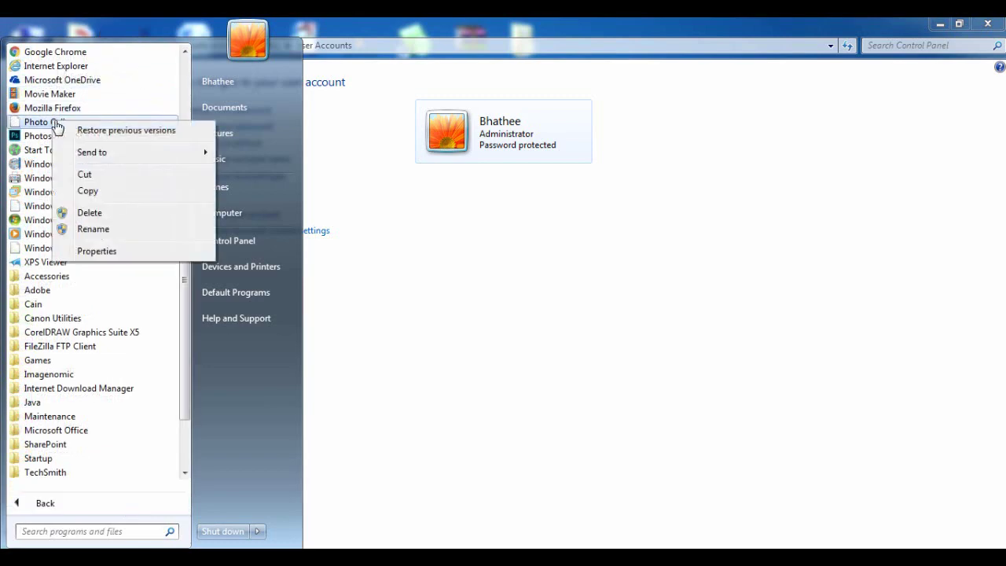
pyautogui.click(96, 249)
pyautogui.moveTo(233, 194); pyautogui.dragTo(702, 114)
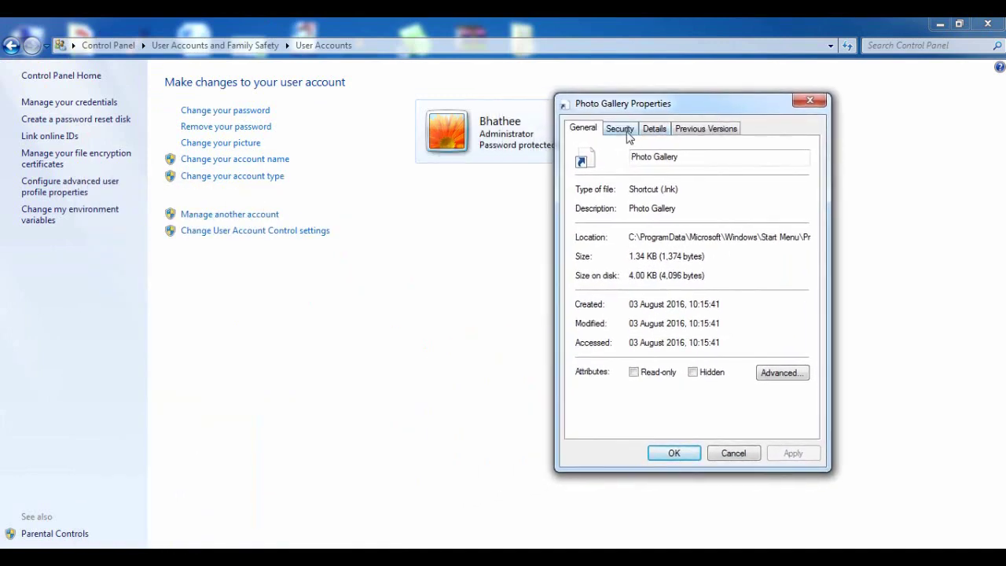
pyautogui.click(626, 130)
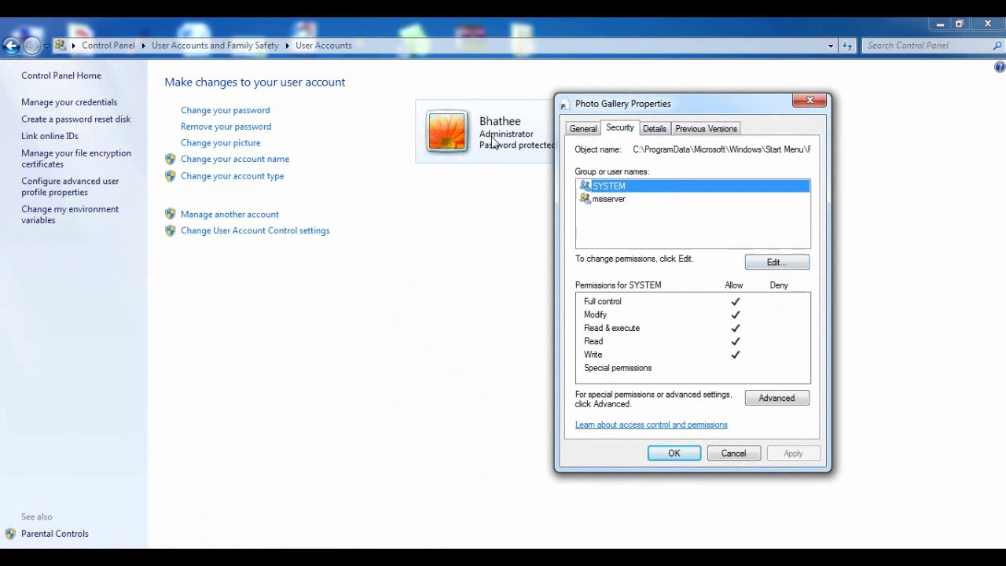
pyautogui.click(772, 264)
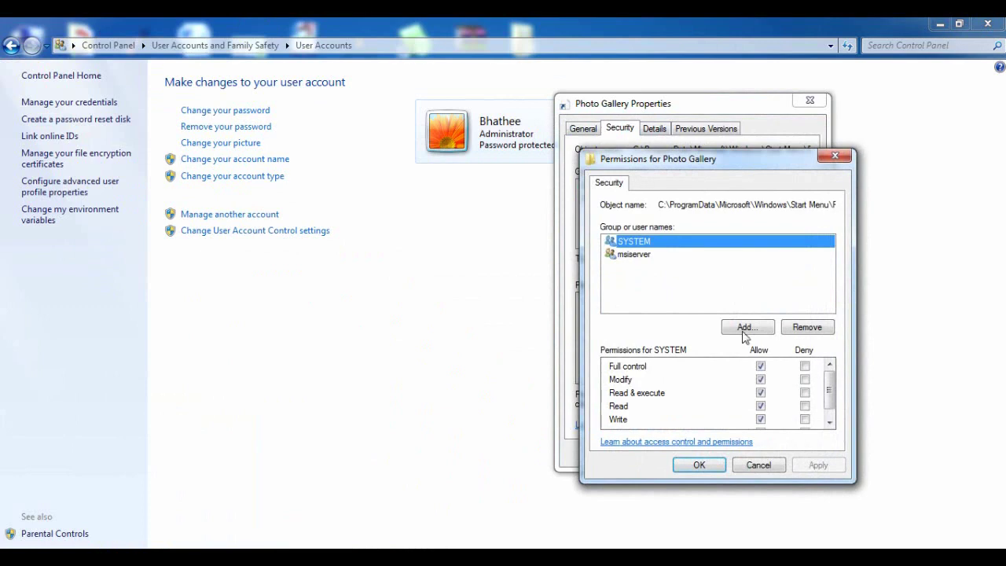
# Step: Add the user's own account and allow it Full control on Photo Gallery, then apply
pyautogui.click(744, 330)
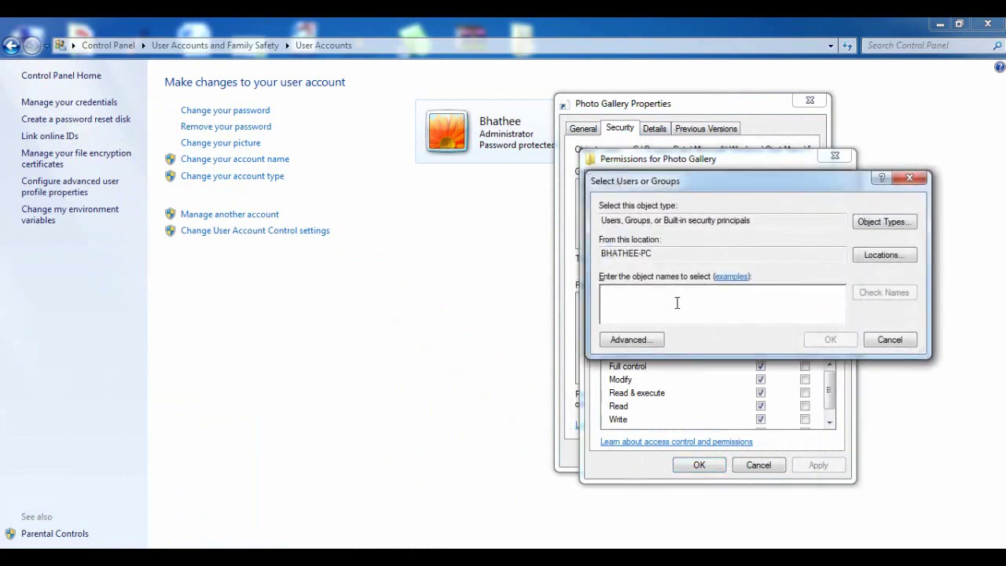
pyautogui.write('ha')
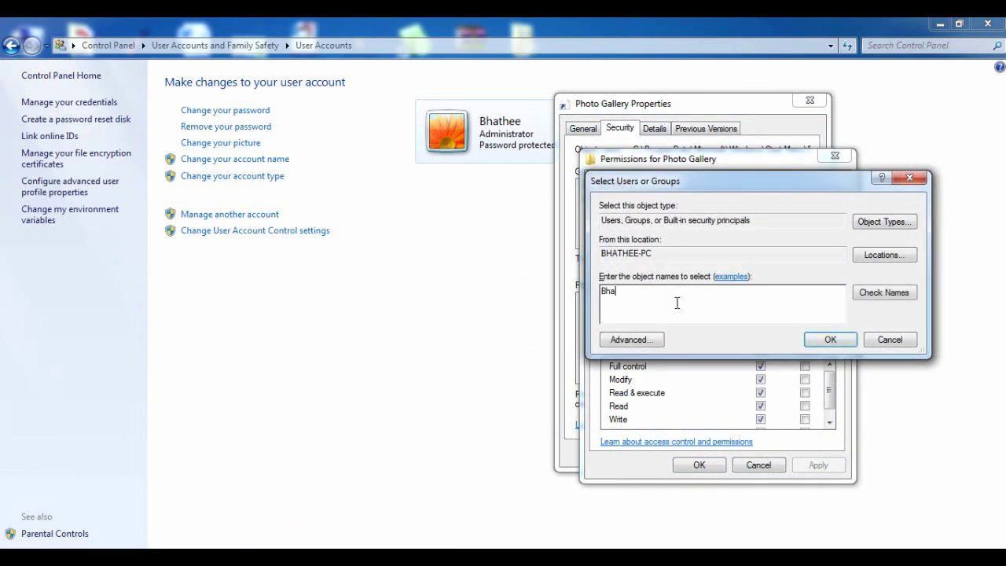
pyautogui.click(843, 344)
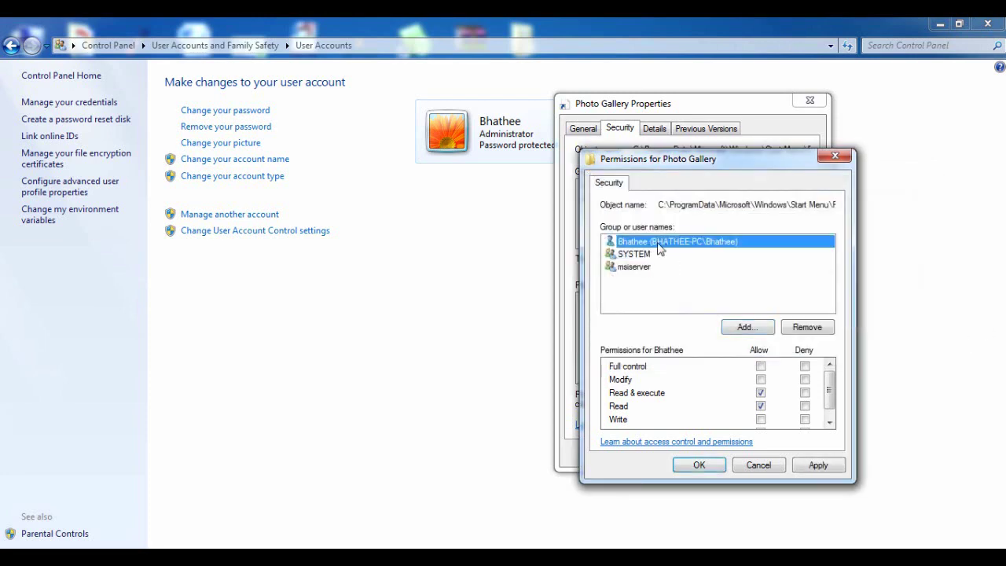
pyautogui.click(760, 366)
pyautogui.click(820, 467)
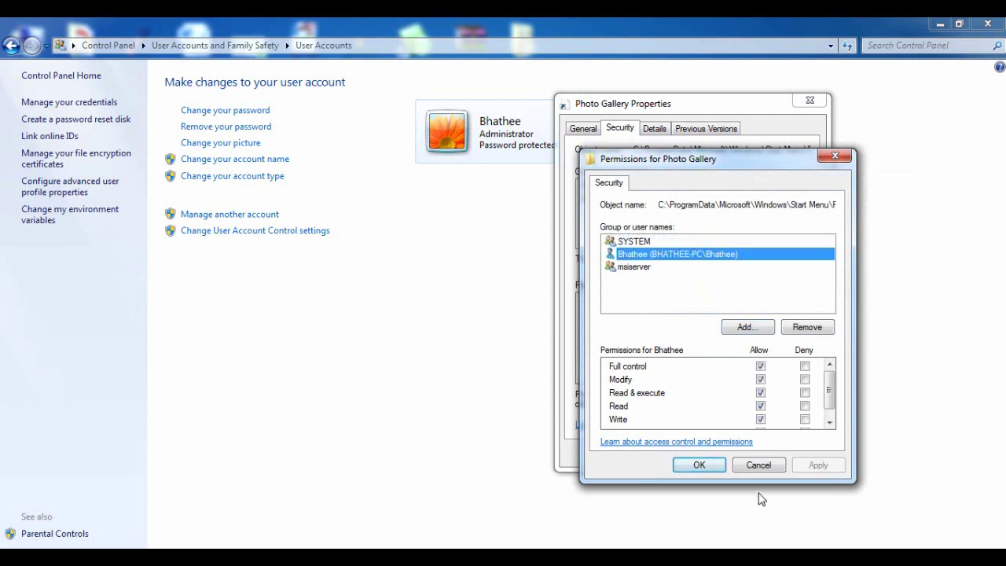
pyautogui.click(704, 462)
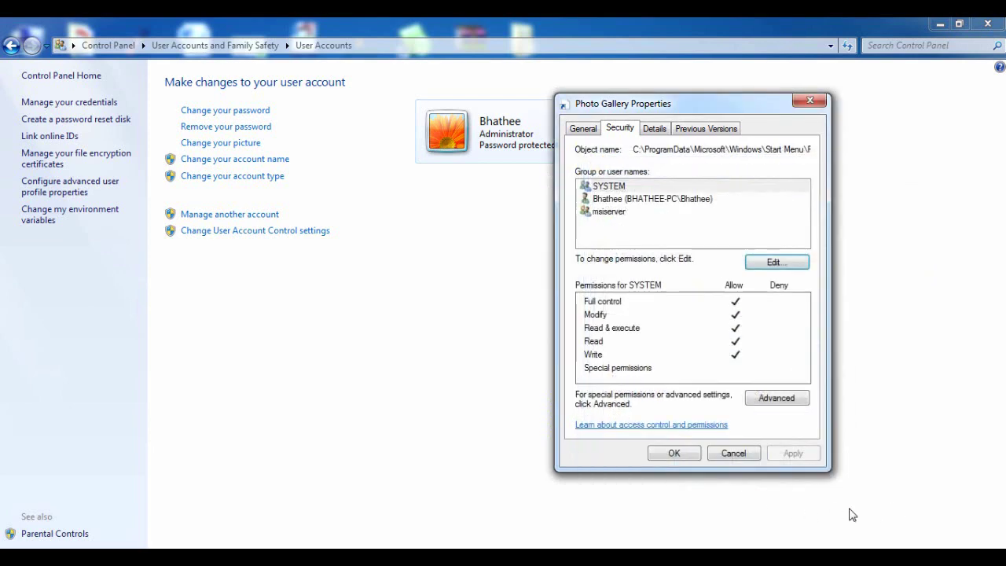
# Step: Check the account's permissions and close the Photo Gallery Properties with OK
pyautogui.click(626, 200)
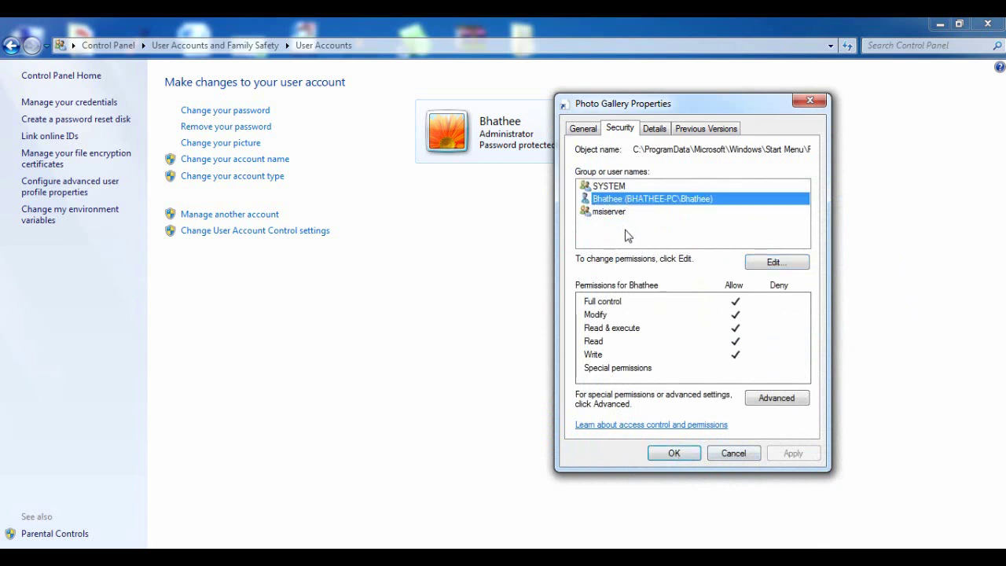
pyautogui.click(680, 453)
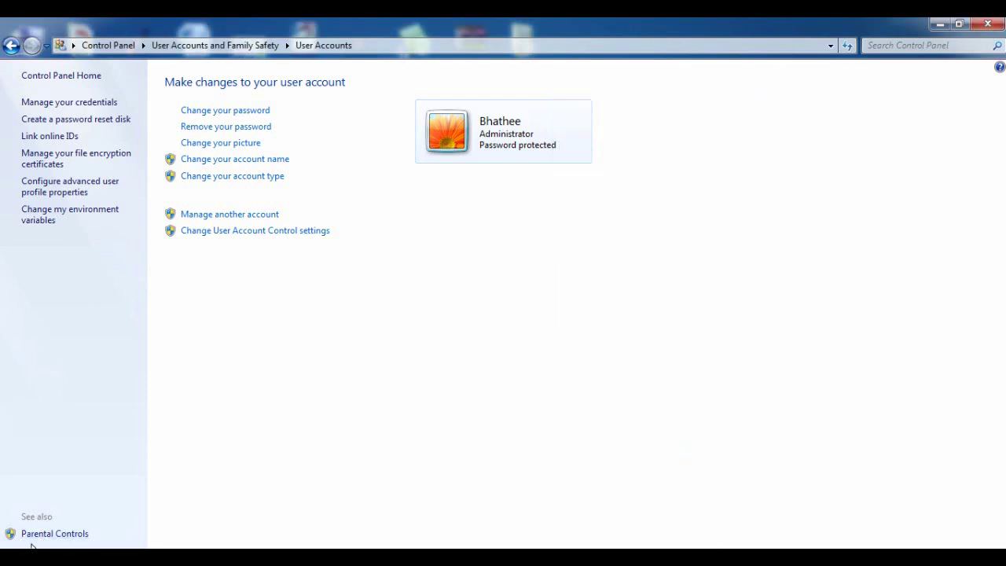
pyautogui.click(31, 548)
# Step: Inspect the Windows Live Messenger shortcut's Security tab, close it, and reopen All Programs
pyautogui.click(49, 504)
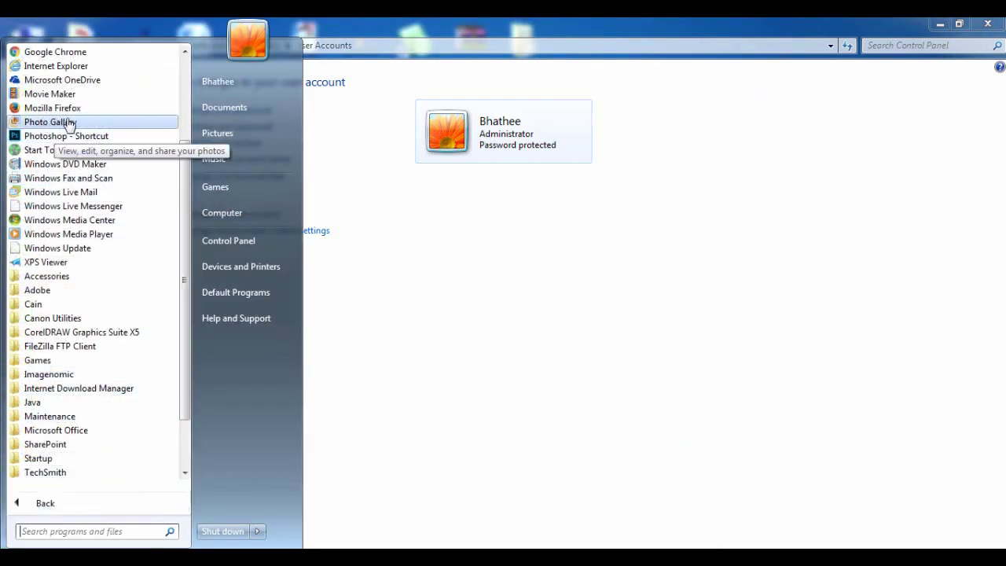
pyautogui.rightClick(79, 203)
pyautogui.click(136, 335)
pyautogui.moveTo(275, 185); pyautogui.dragTo(750, 157)
pyautogui.click(684, 171)
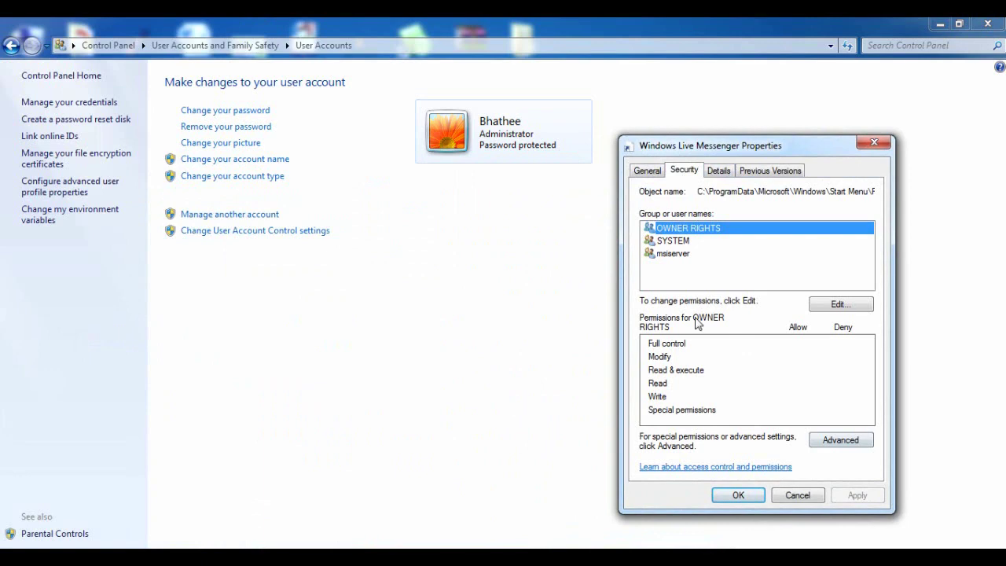
pyautogui.click(873, 142)
pyautogui.press('super')
pyautogui.click(39, 503)
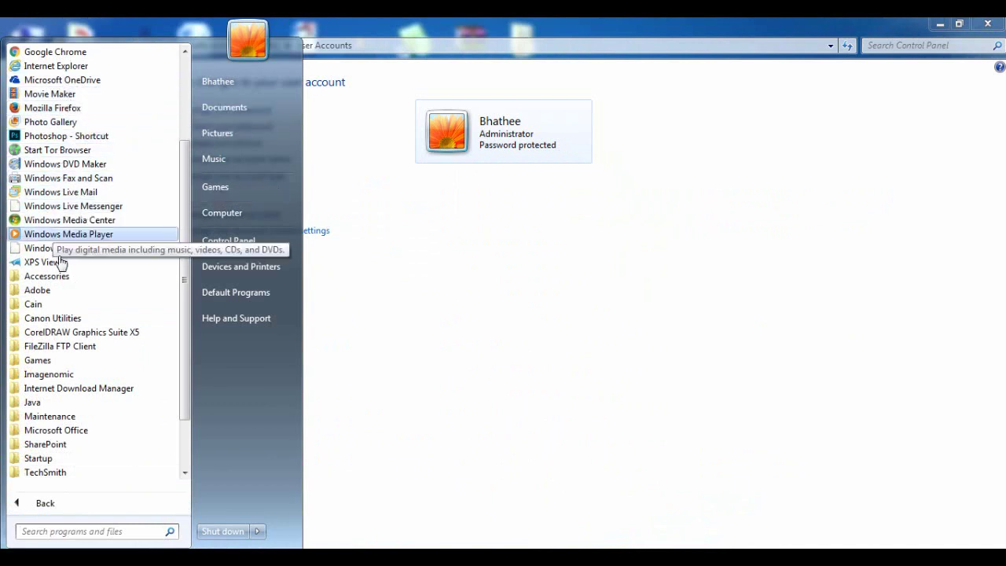
# Step: Reopen the Windows Live Messenger shortcut's Properties and start editing its Security permissions
pyautogui.rightClick(110, 212)
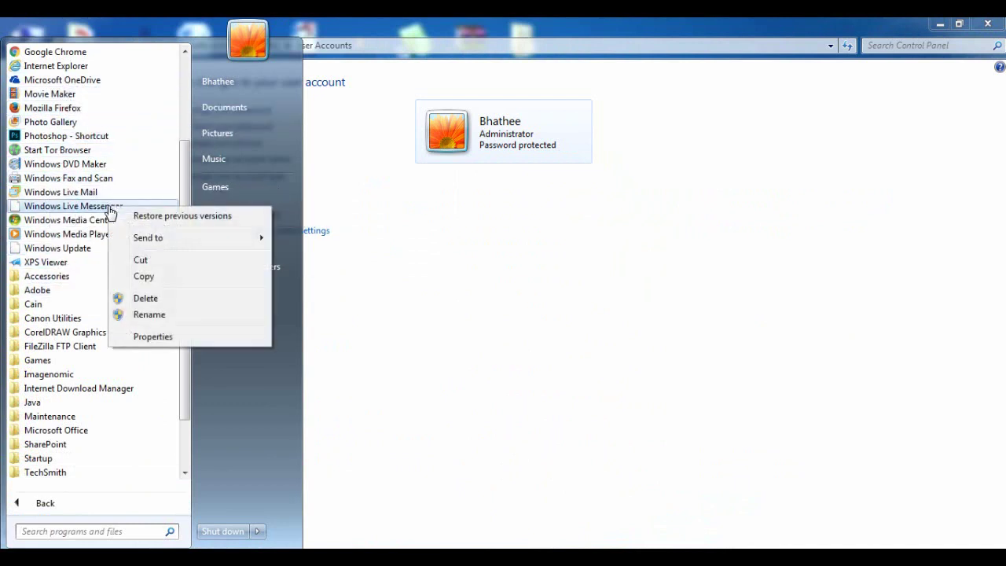
pyautogui.click(166, 344)
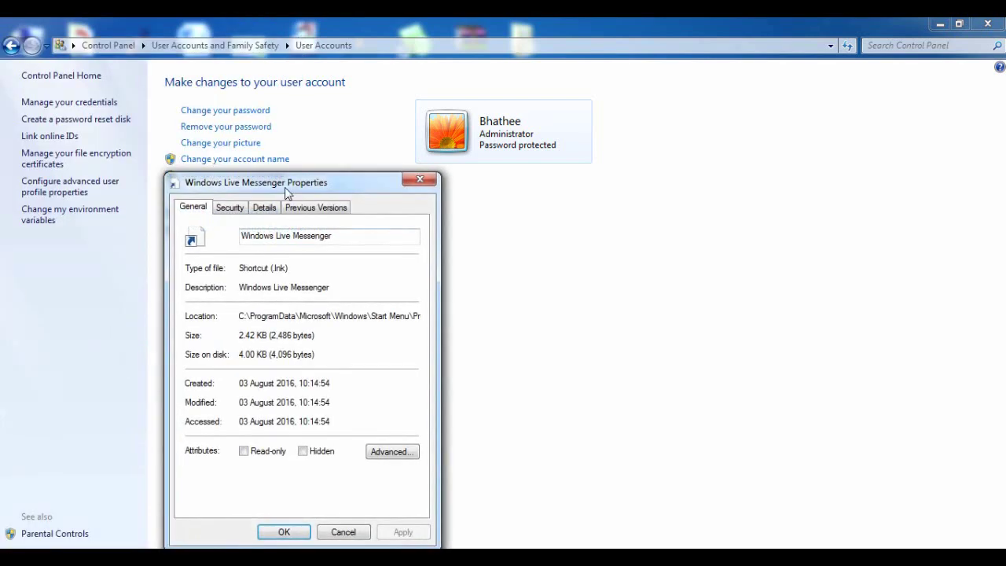
pyautogui.moveTo(289, 187); pyautogui.dragTo(770, 102)
pyautogui.click(709, 126)
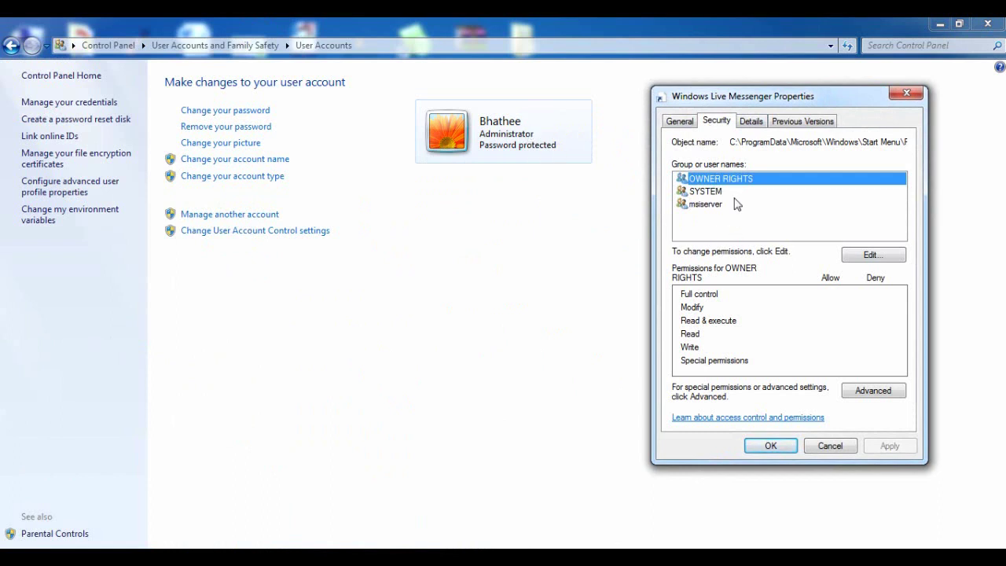
pyautogui.click(871, 255)
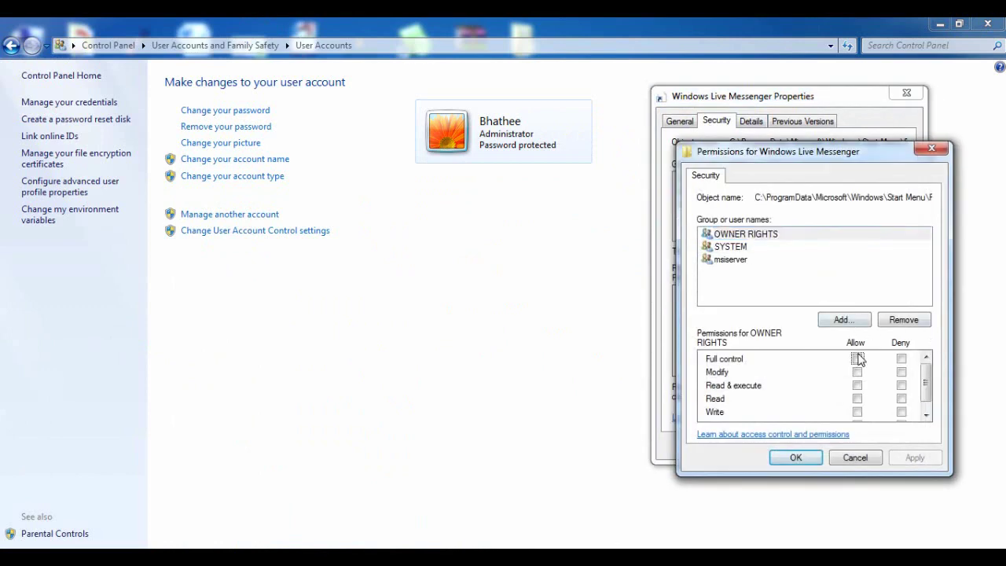
# Step: Allow Full control for OWNER RIGHTS, apply, and close both the editor and Properties
pyautogui.click(857, 358)
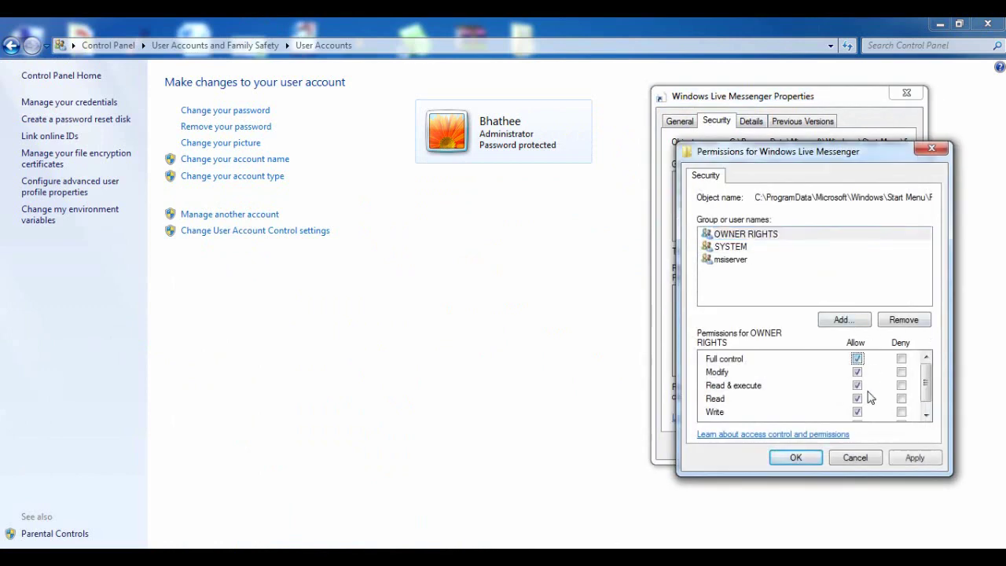
pyautogui.click(915, 462)
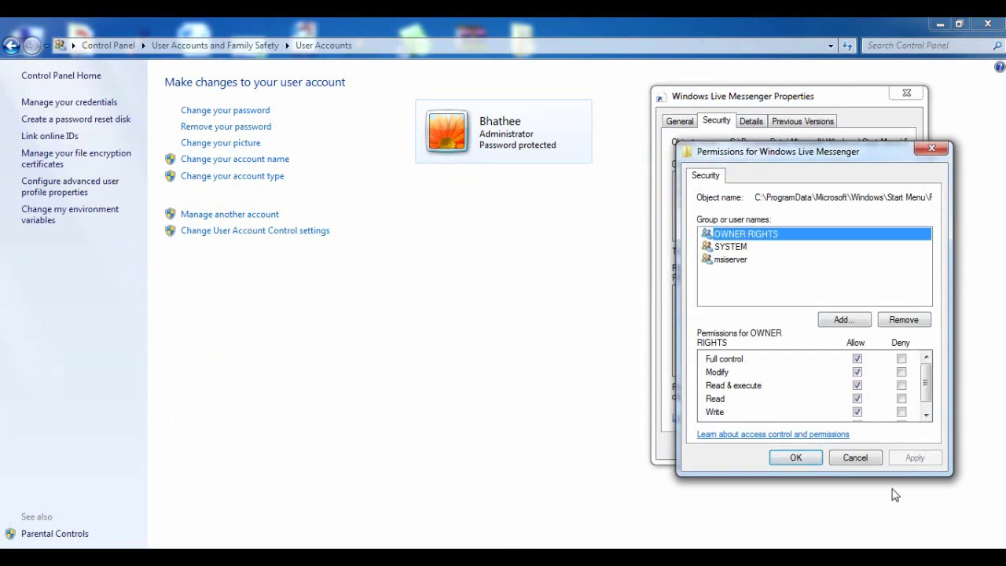
pyautogui.click(794, 459)
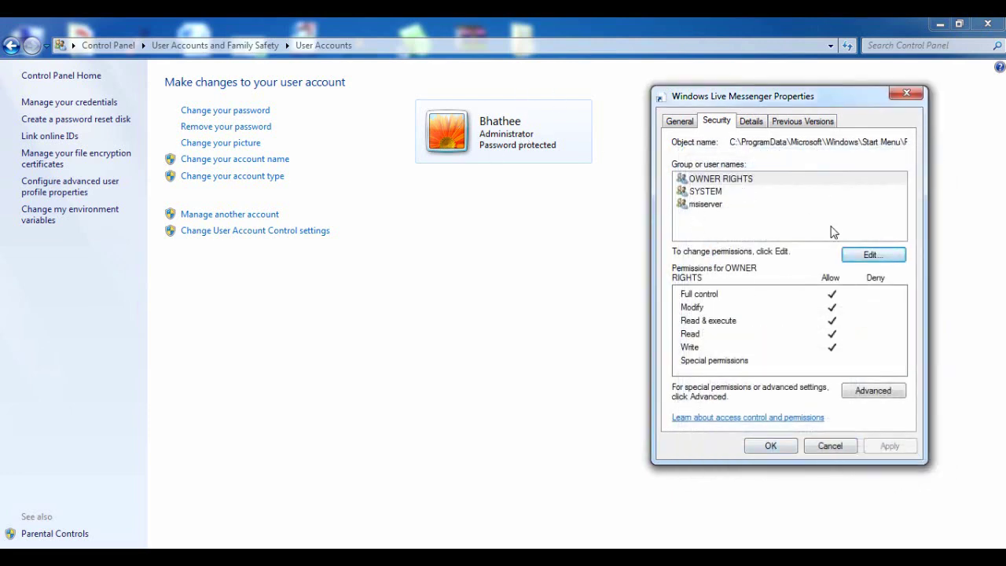
pyautogui.click(769, 447)
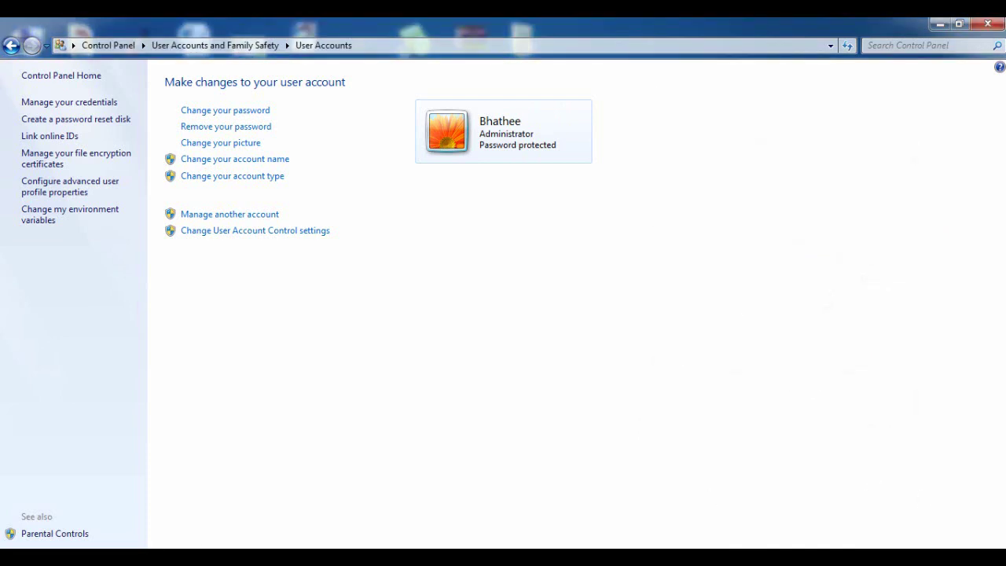
pyautogui.click(9, 538)
pyautogui.click(44, 509)
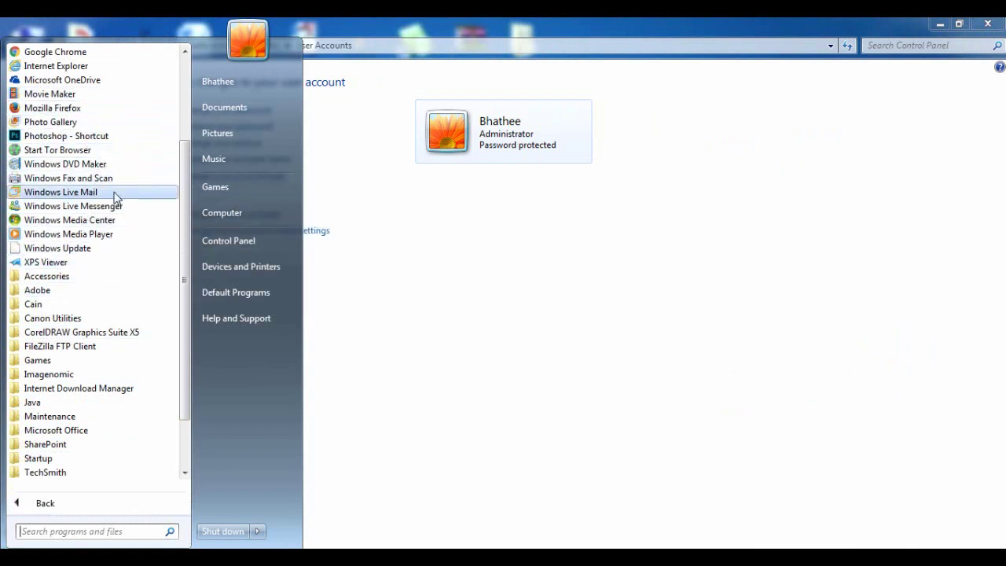
pyautogui.click(578, 299)
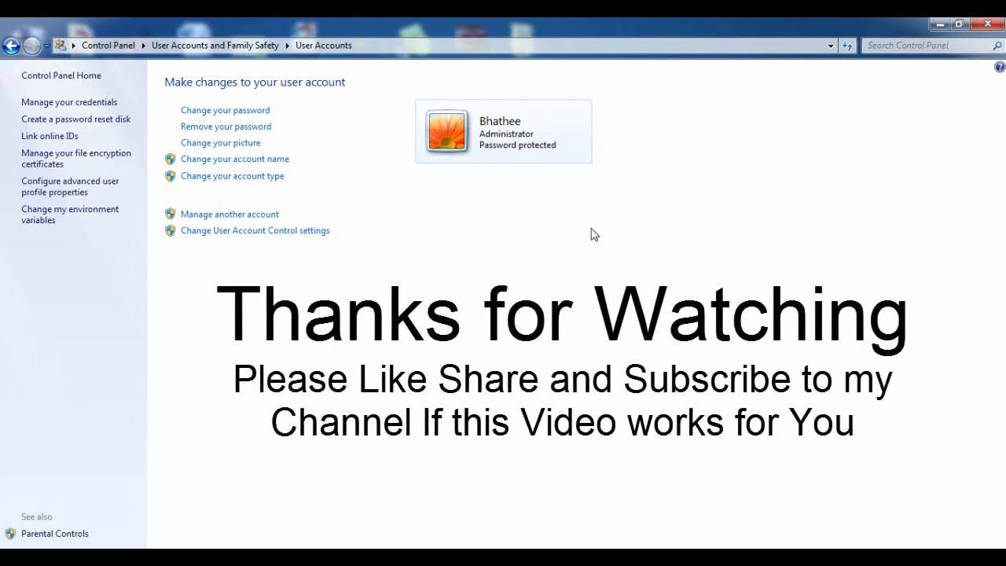
pyautogui.press('super')
pyautogui.click(70, 506)
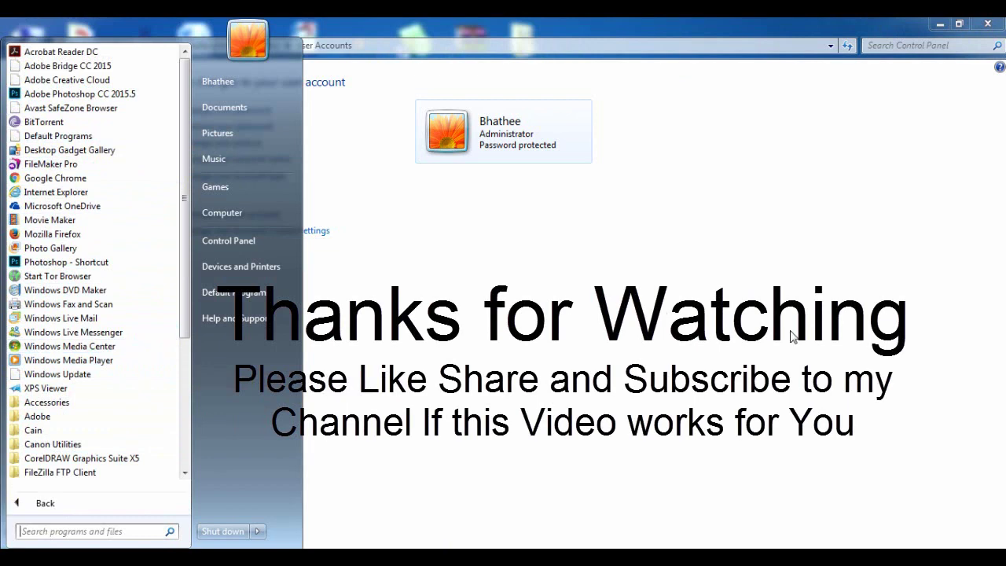
pyautogui.click(677, 376)
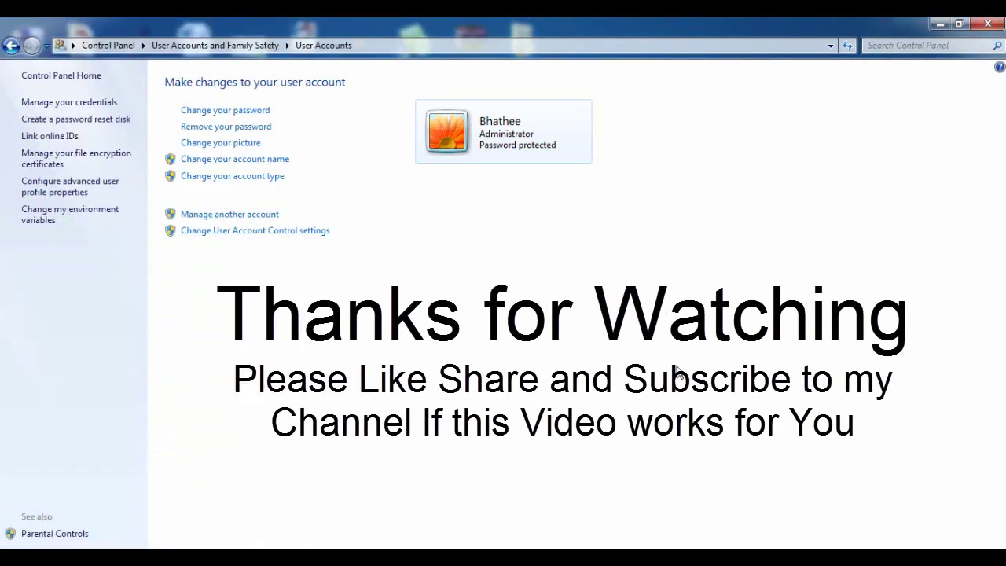